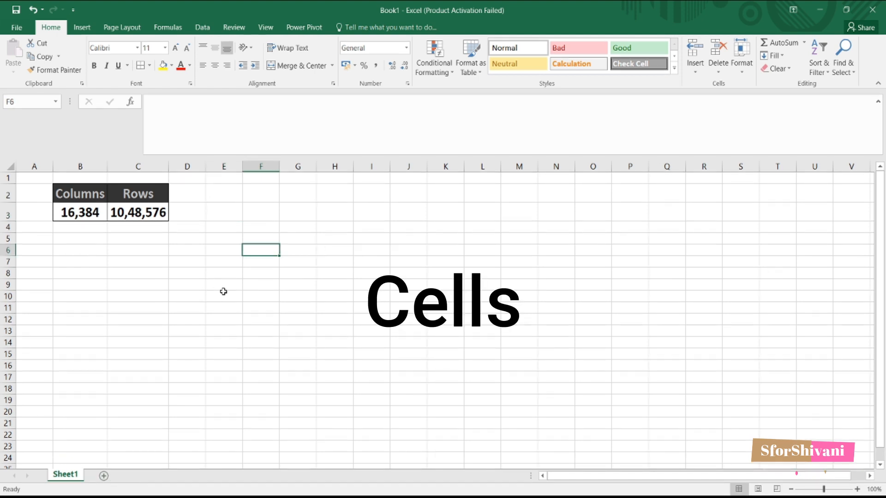
click(224, 293)
click(223, 288)
click(274, 266)
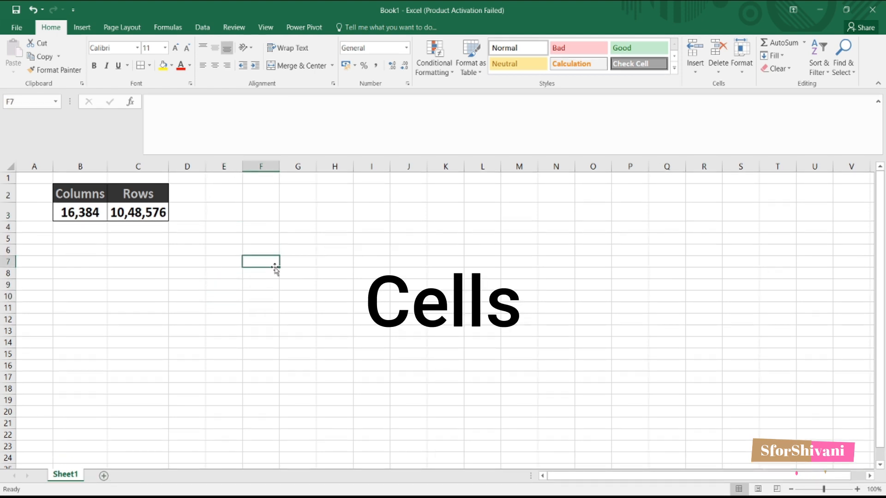
click(217, 241)
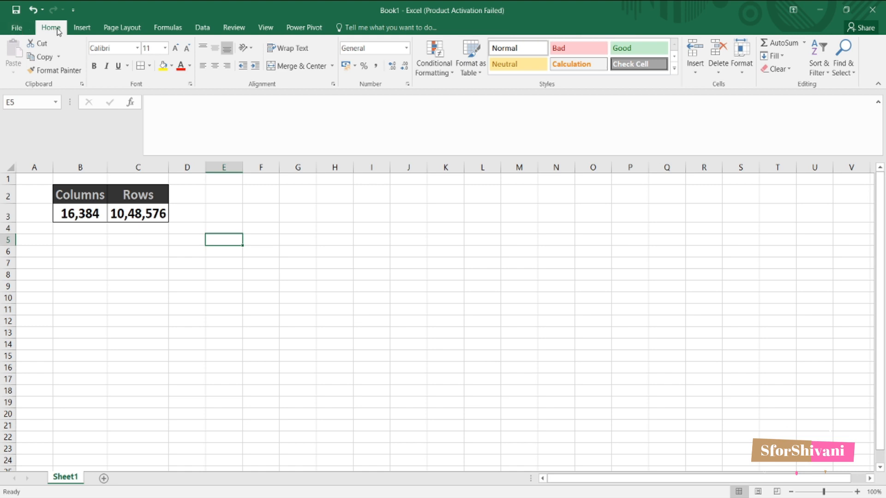
click(17, 28)
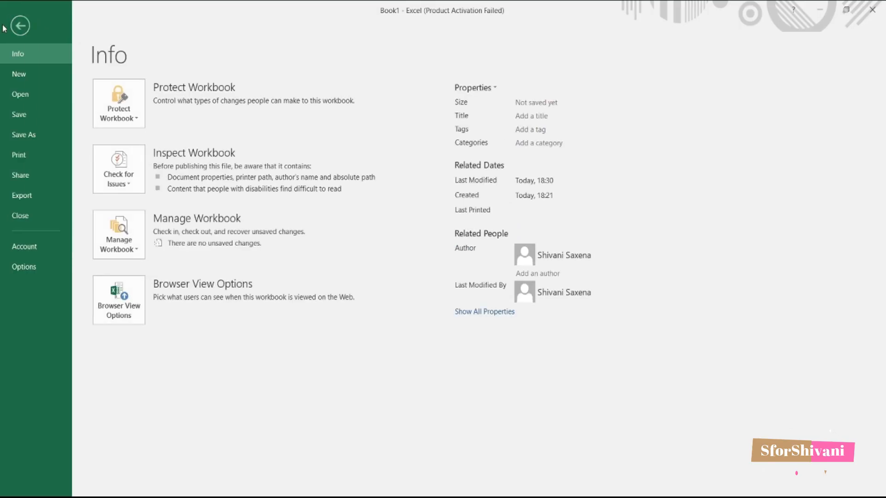
click(20, 26)
click(106, 31)
click(168, 27)
click(53, 28)
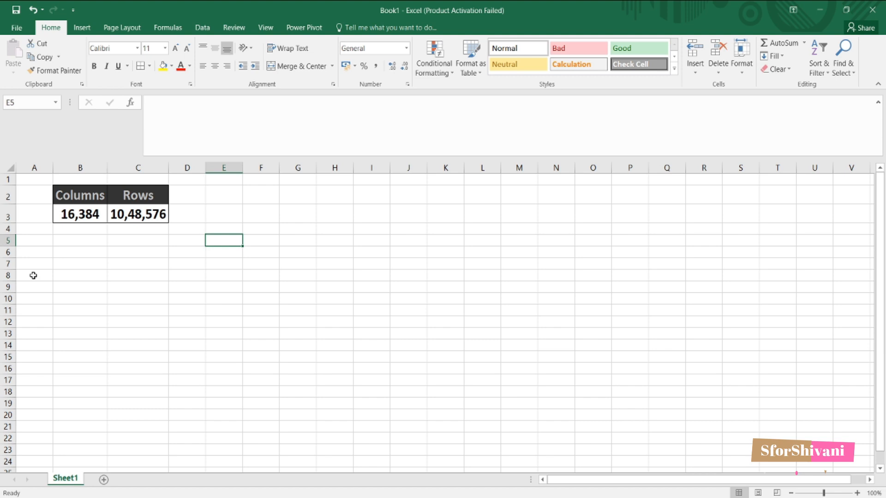
drag(33, 262, 512, 261)
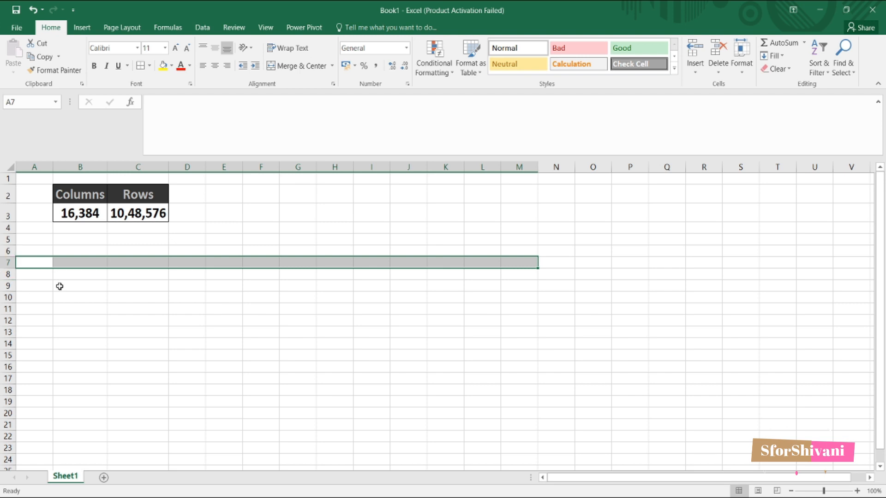
click(273, 166)
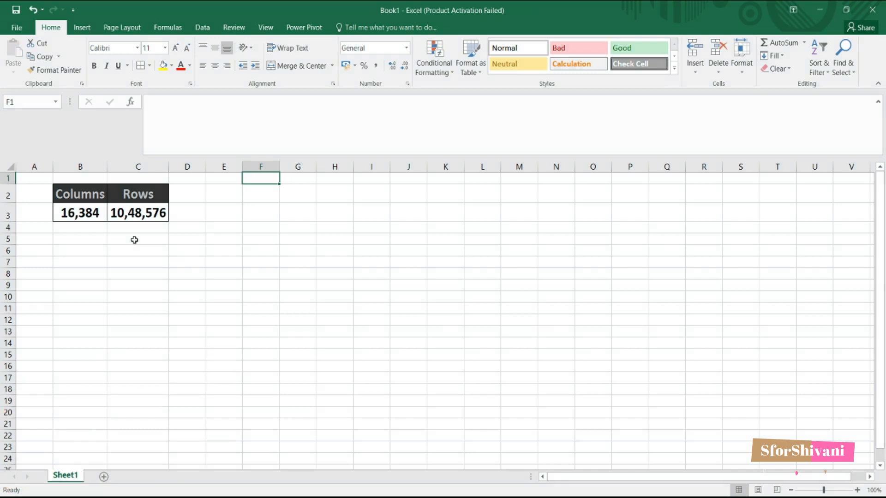
key(ctrl+Down)
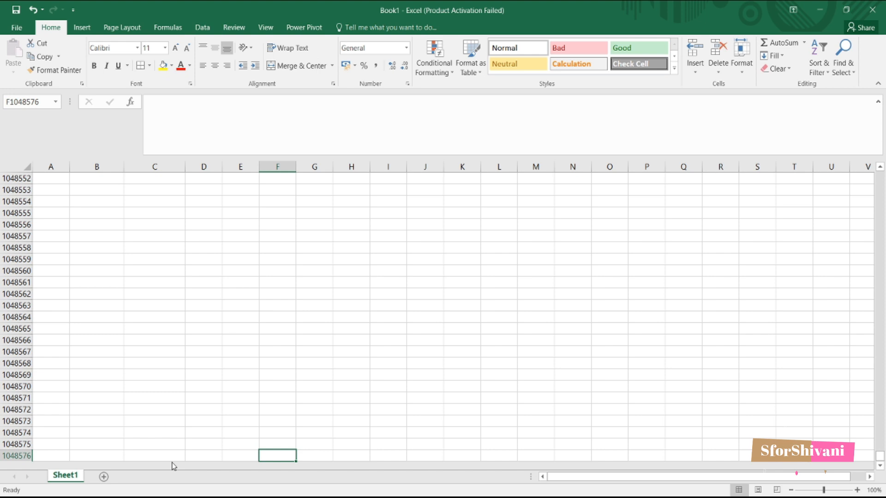
key(ctrl+Up)
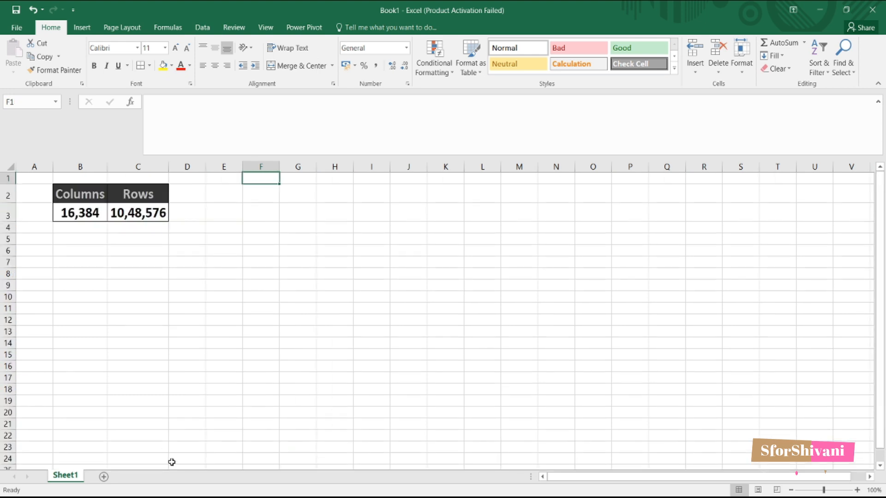
key(Left)
key(ctrl+Left)
key(Right)
key(Right)
key(Right)
key(Down)
key(Down)
key(Left)
key(Left)
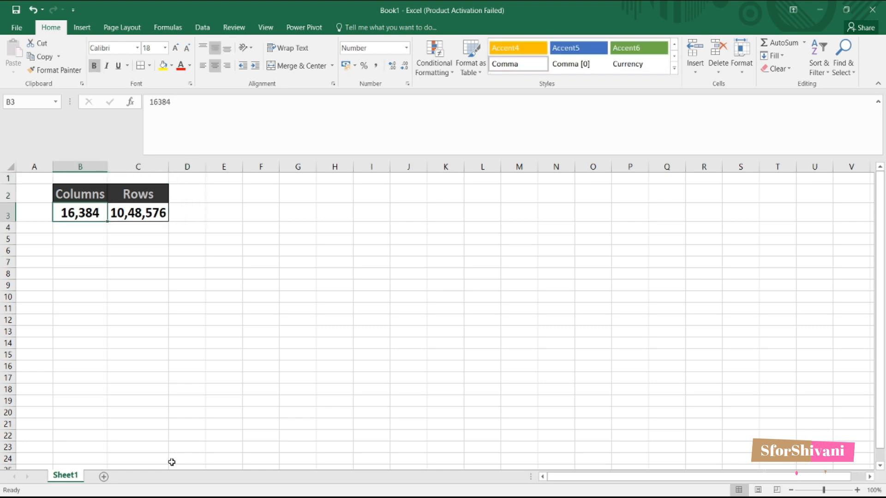
key(Down)
key(Up)
key(Right)
key(Right)
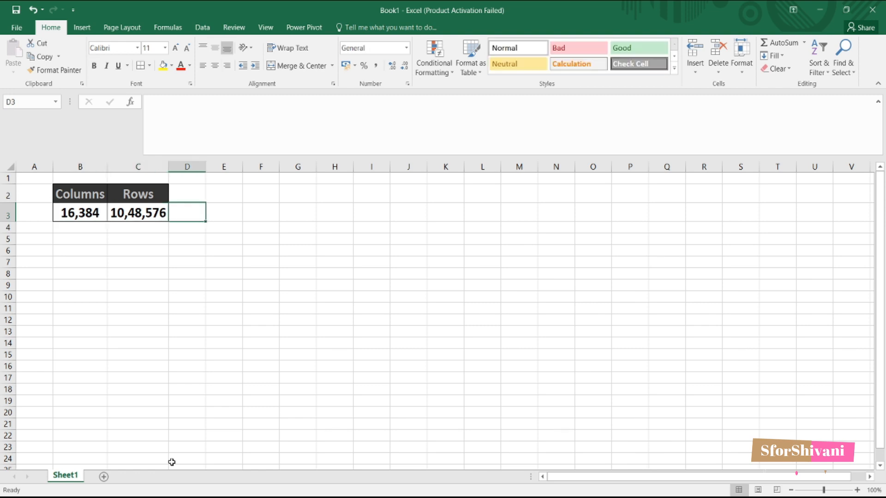
key(ctrl+Right)
key(Up)
key(Up)
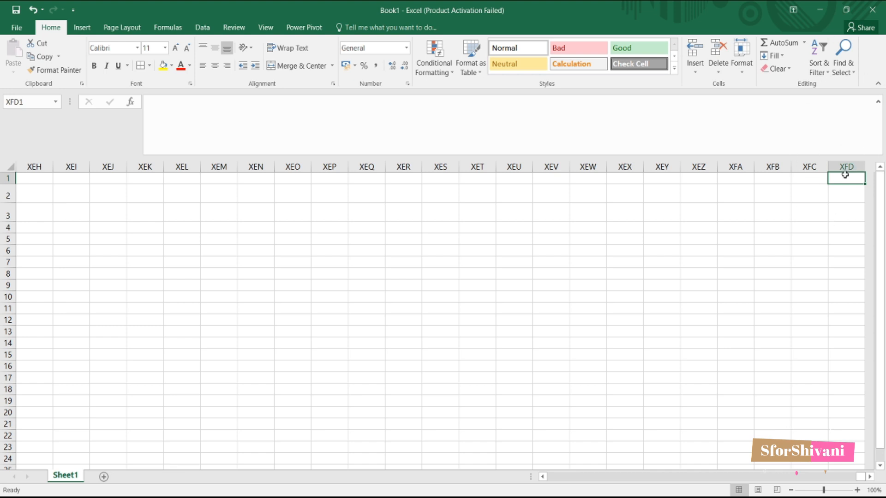
key(ctrl+Home)
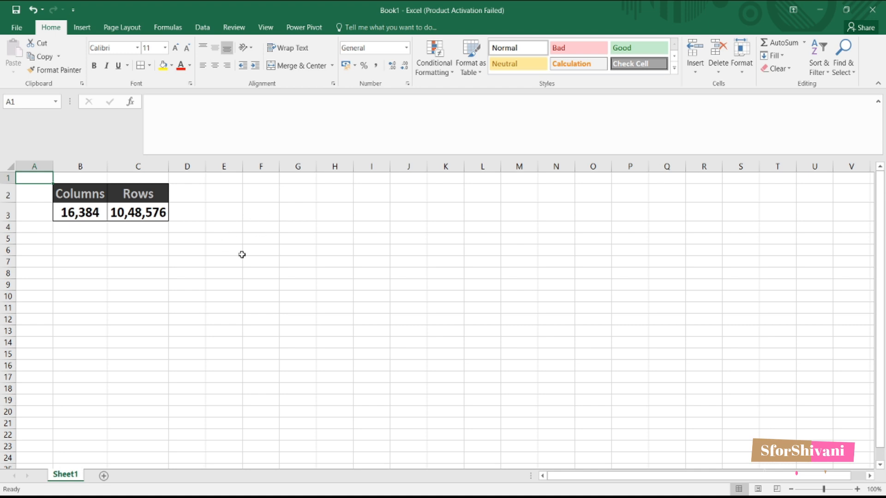
click(141, 214)
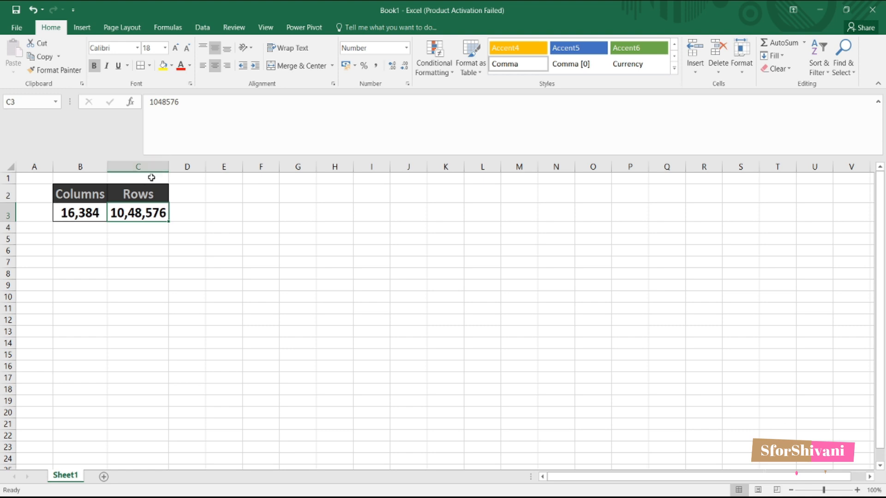
Practise selecting range A3:C3, column C, and cells C3, H8 and L2
drag(27, 210, 139, 212)
click(138, 166)
click(144, 213)
click(334, 279)
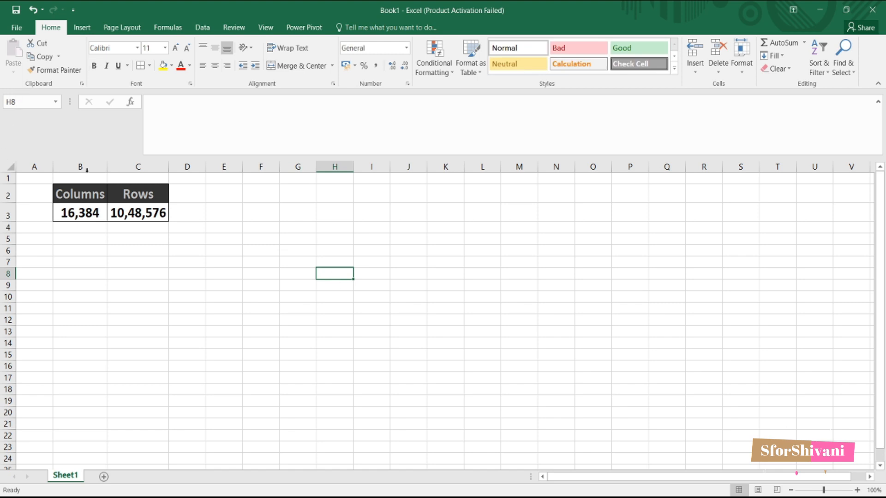
click(497, 202)
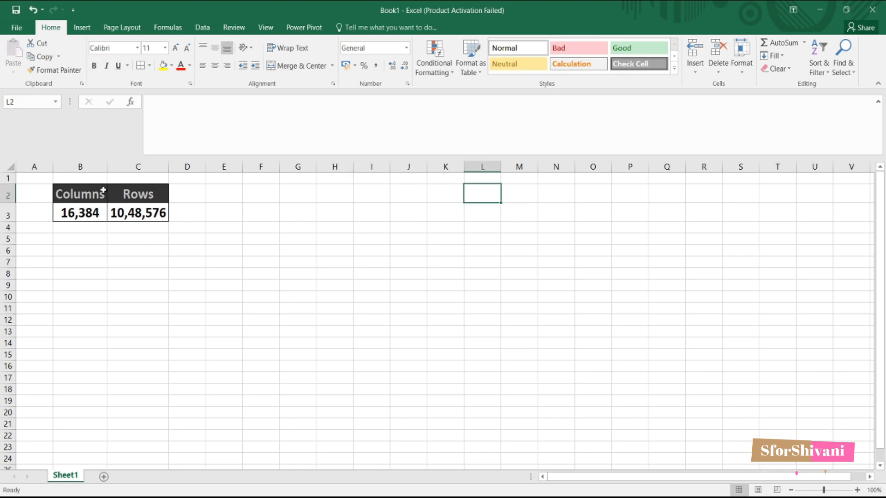
Jump to cell N20 through the Name Box, then select and deselect the whole sheet
click(24, 102)
text(n20)
key(Return)
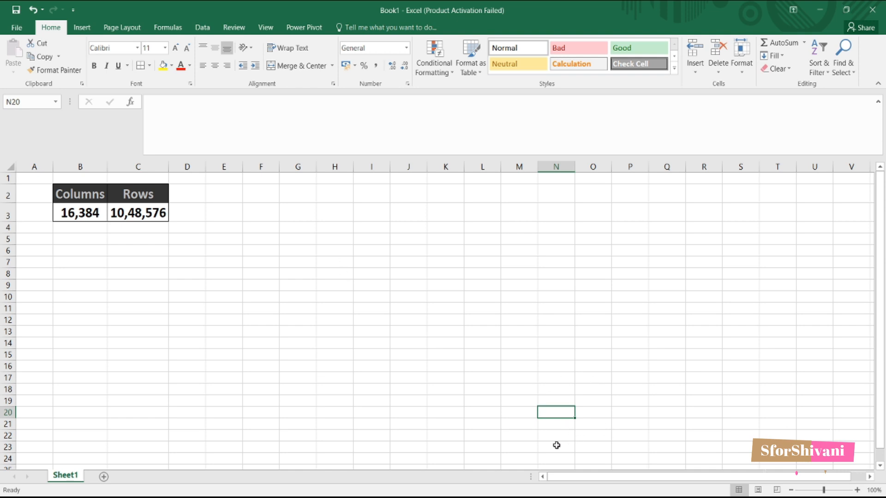
click(10, 166)
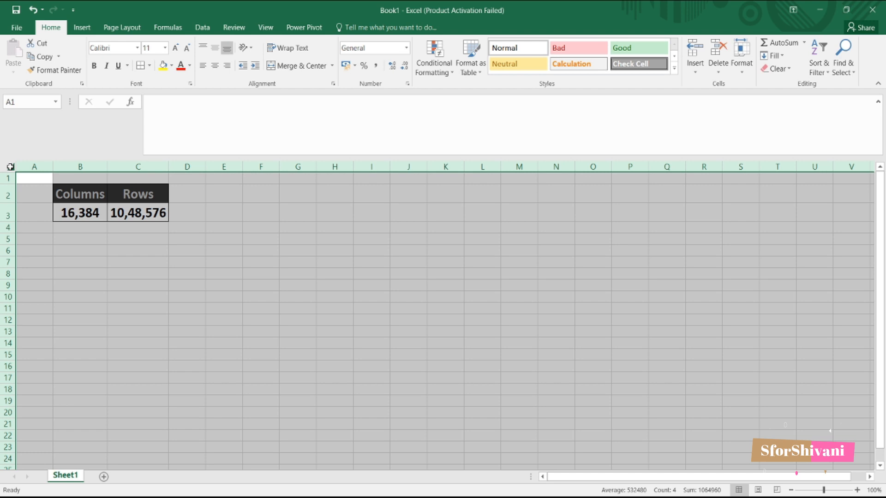
click(206, 238)
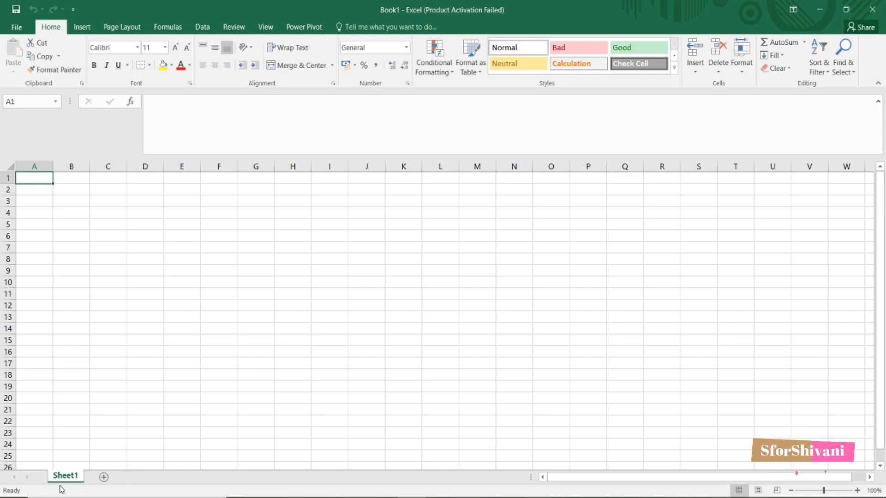
Add a new sheet and rename it 'Salary details'
click(103, 478)
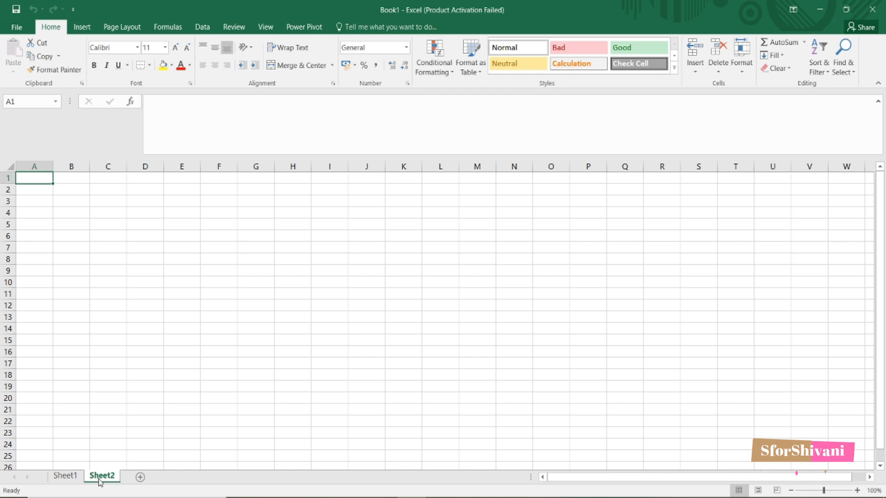
right_click(100, 482)
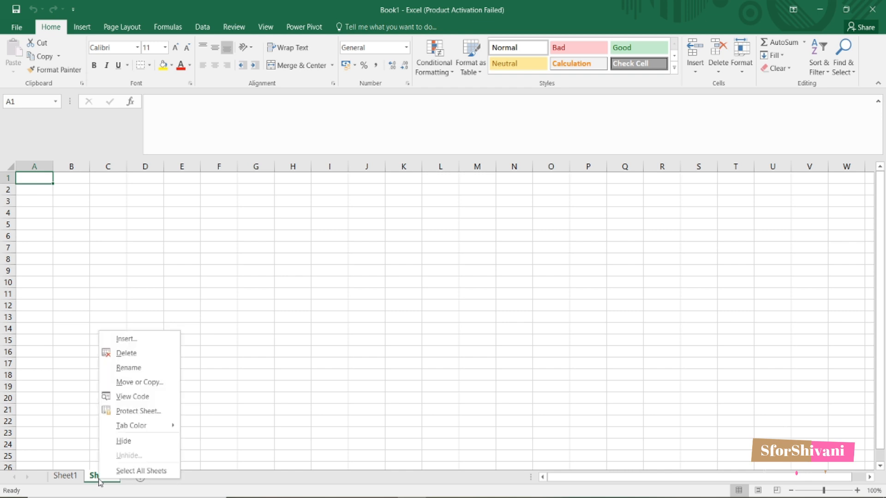
click(129, 368)
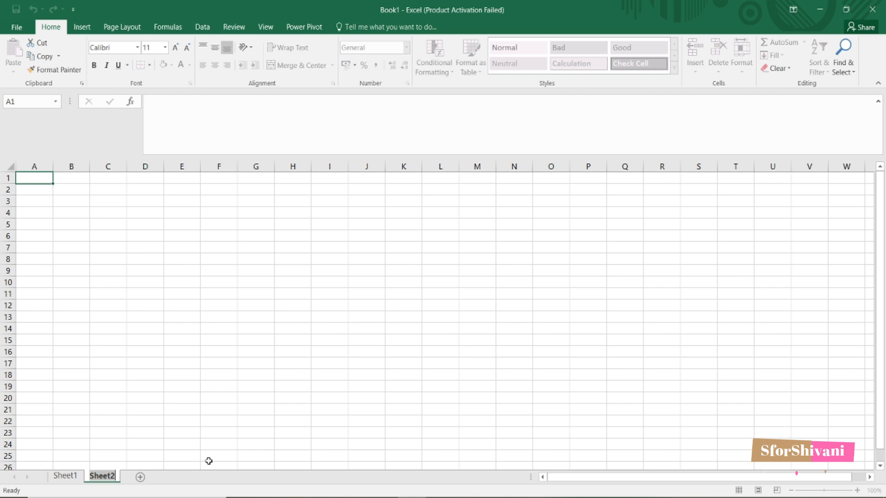
text(Salary details)
Rename Sheet1 to 'Employee details'
right_click(65, 476)
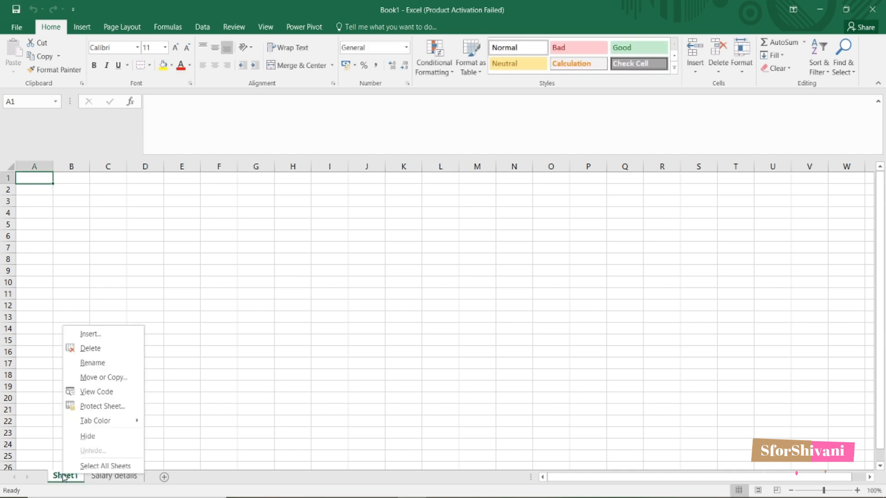
click(111, 364)
text(Employ)
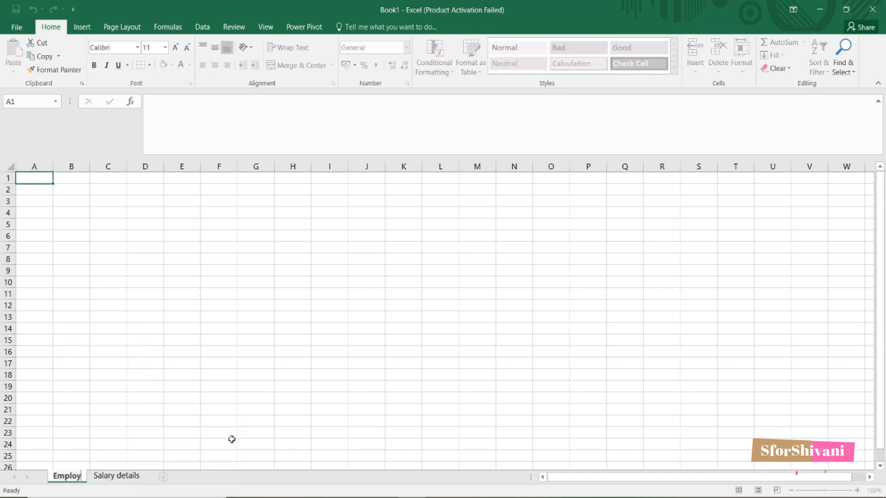
text(ee details)
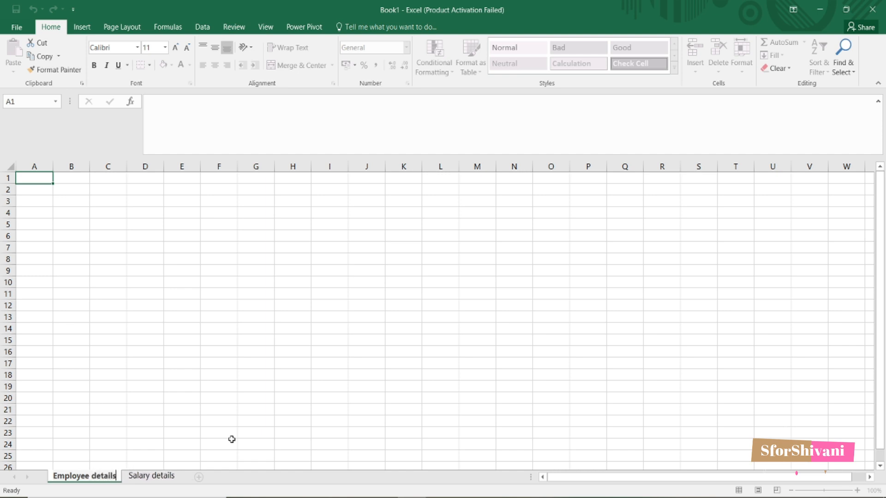
click(243, 447)
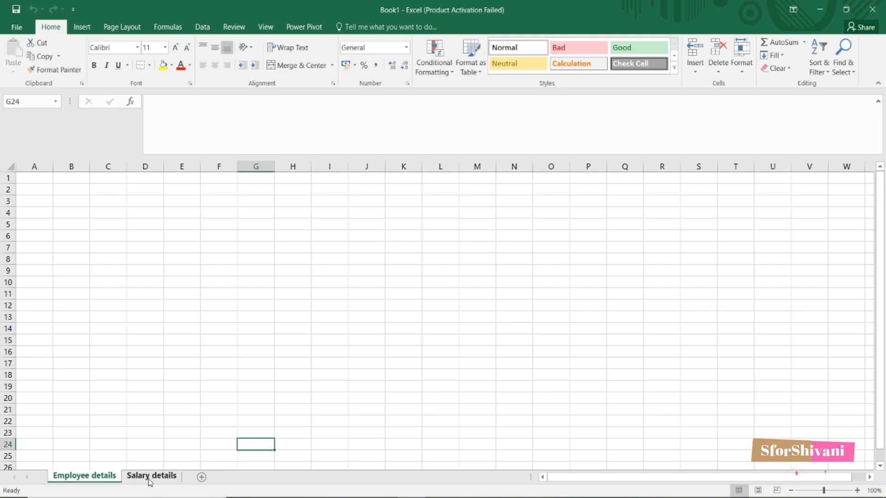
Colour the Employee details tab dark green and the Salary details tab dark blue
right_click(91, 478)
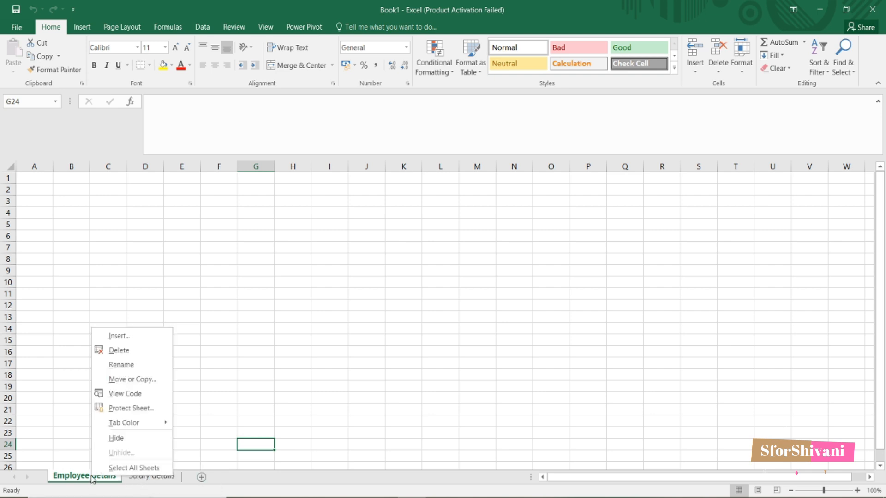
mouse_move(141, 424)
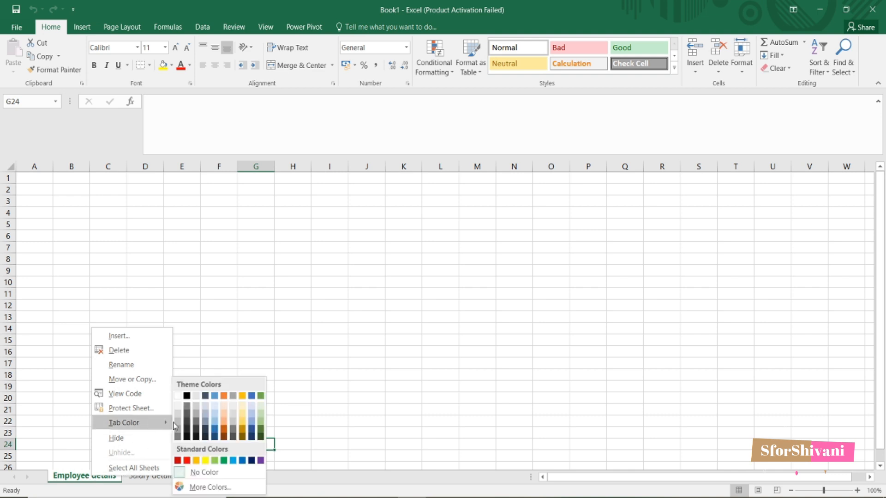
click(261, 437)
right_click(150, 477)
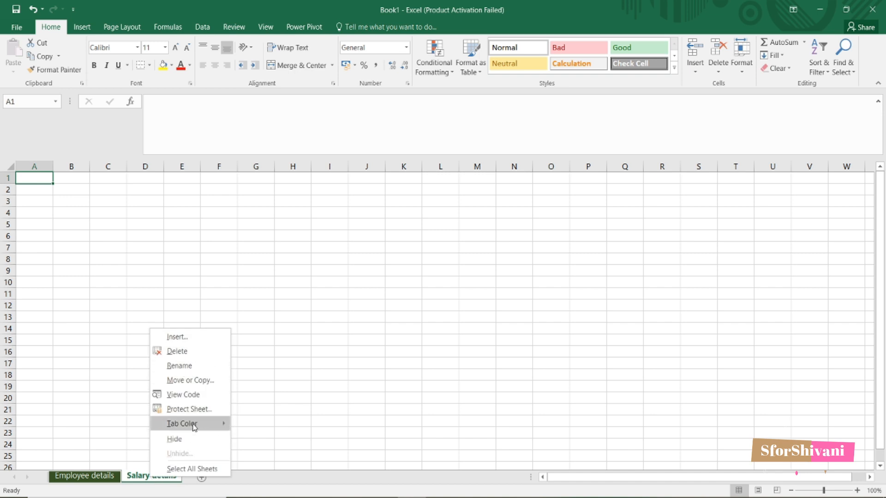
mouse_move(192, 425)
click(311, 437)
Add a third sheet and bring up the File Info page for Book1
click(195, 388)
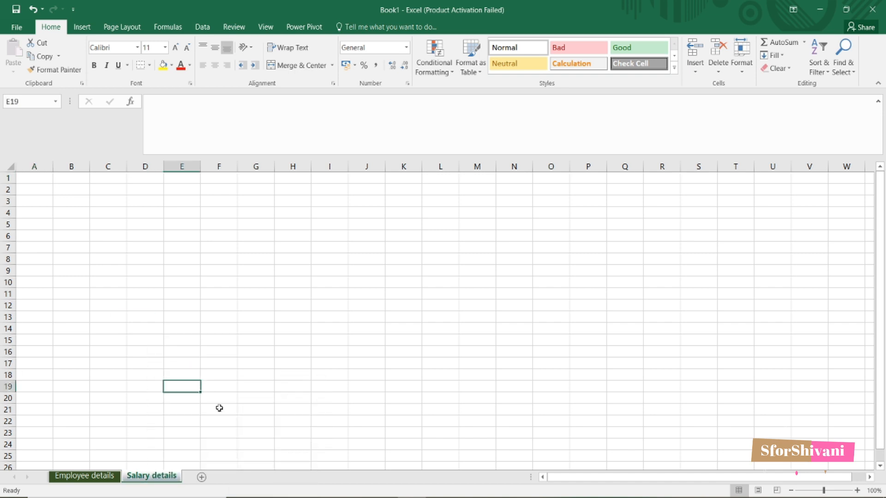
click(201, 477)
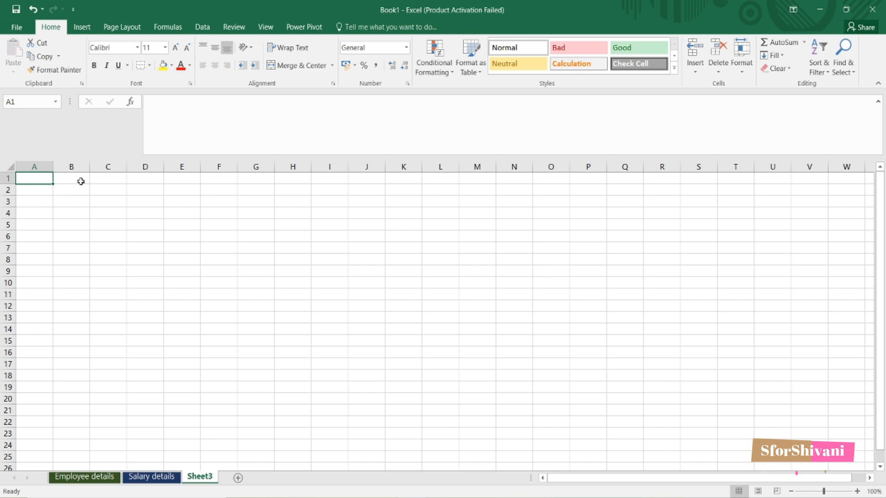
click(16, 28)
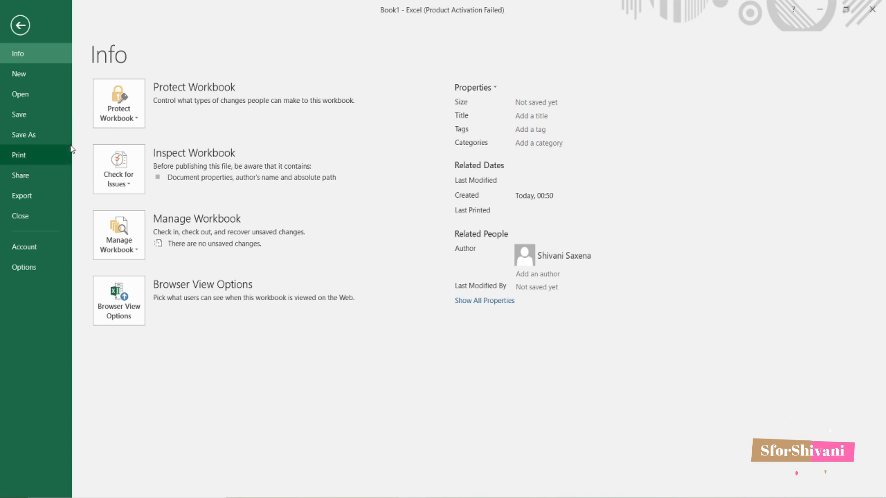
Save the workbook in Downloads as 'Employee data' in Excel Workbook format
click(40, 134)
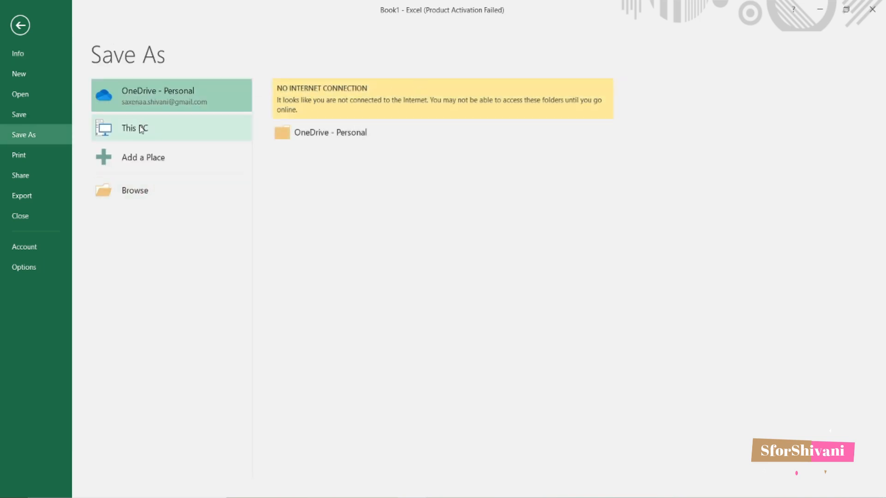
click(139, 191)
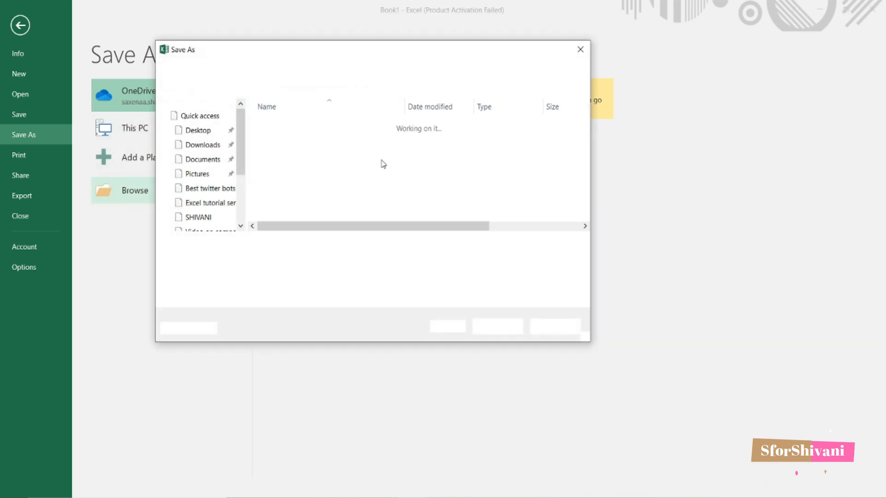
click(218, 171)
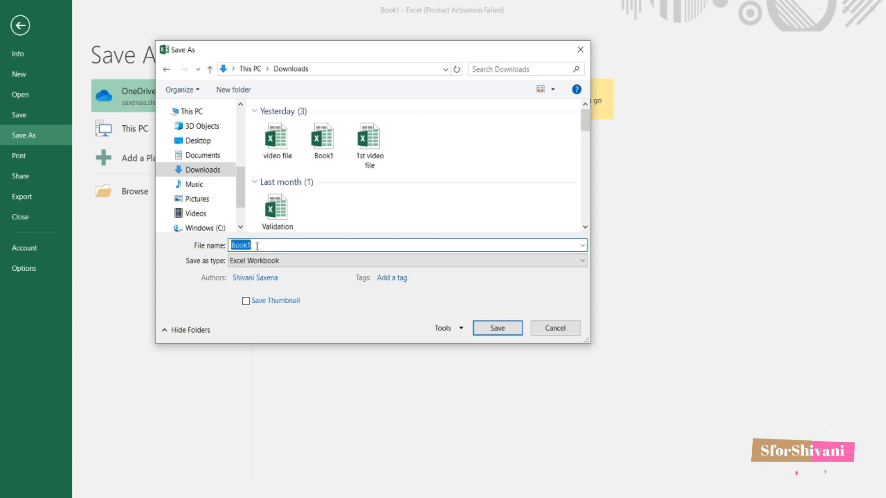
text(E)
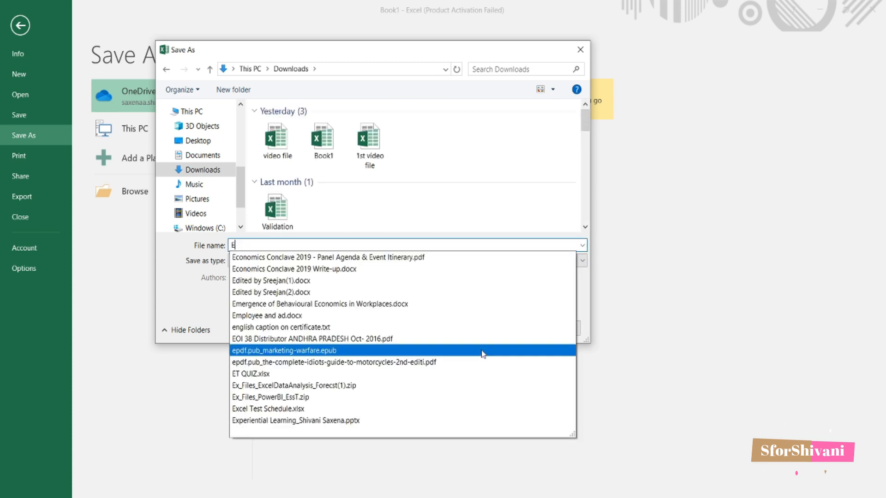
text(mployee data)
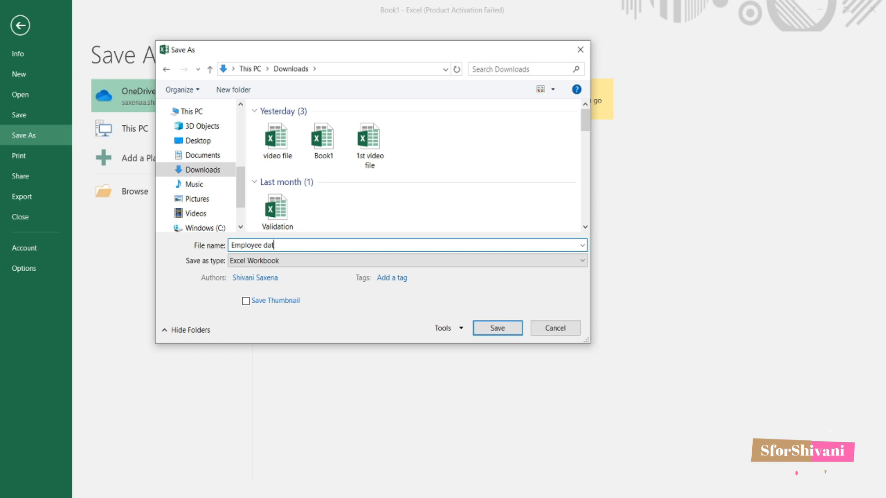
click(484, 328)
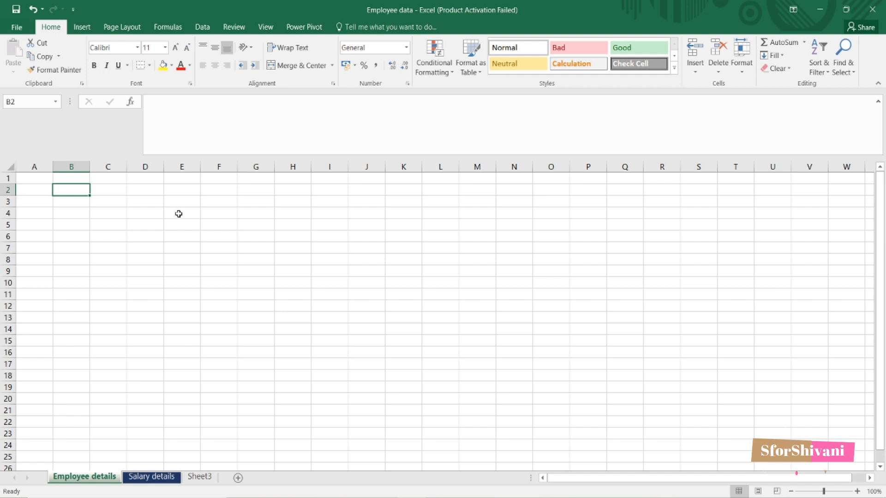
Enter 'Names of students' in B2, correcting the mistyped 'Names of em'
text(Names o)
text(f em)
key(BackSpace)
key(BackSpace)
text(students)
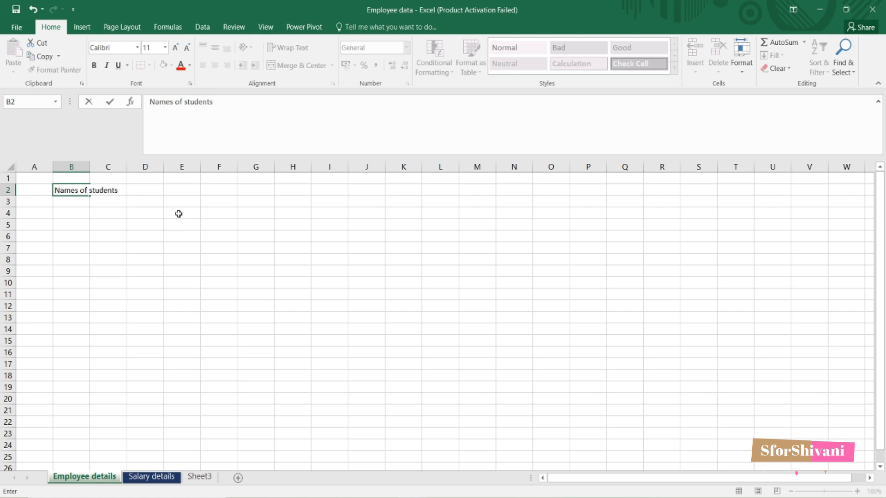
click(178, 213)
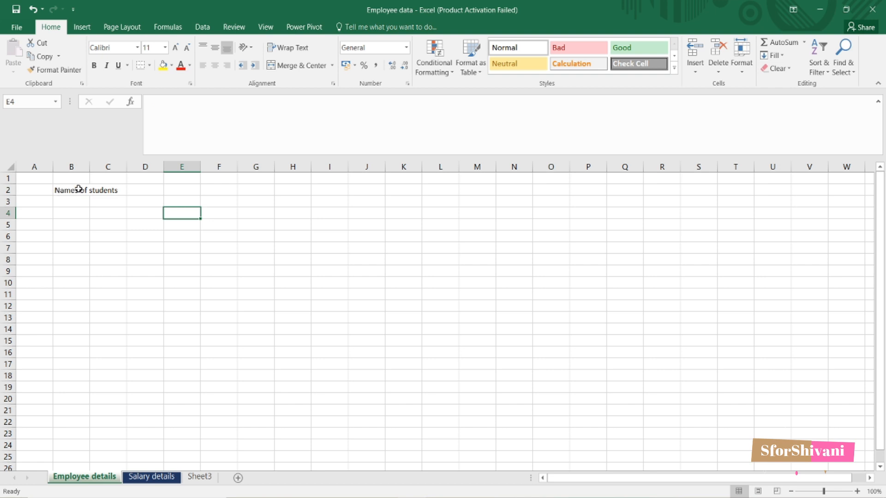
click(64, 190)
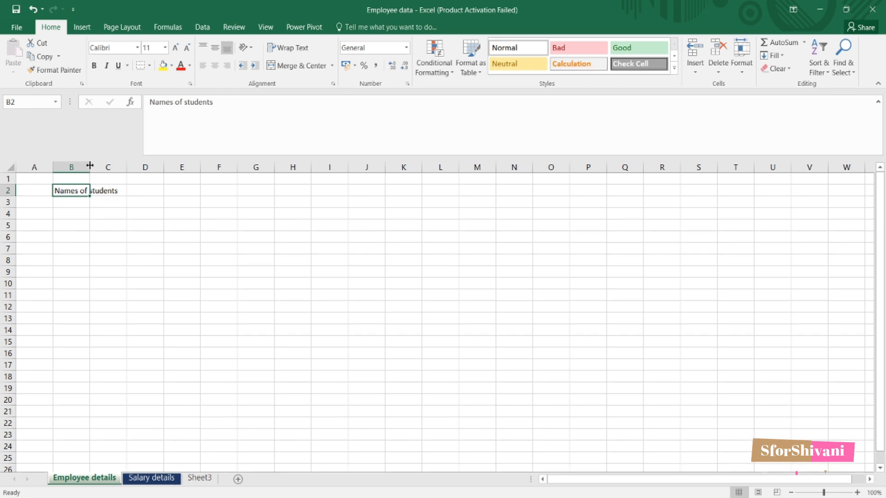
AutoFit column B to its heading, then type a sample self-introduction sentence in D2
drag(90, 166, 123, 169)
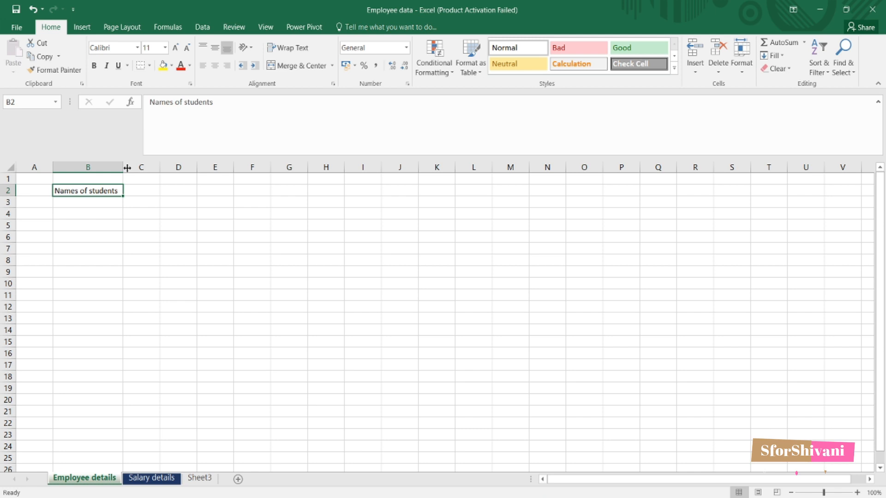
key(ctrl+z)
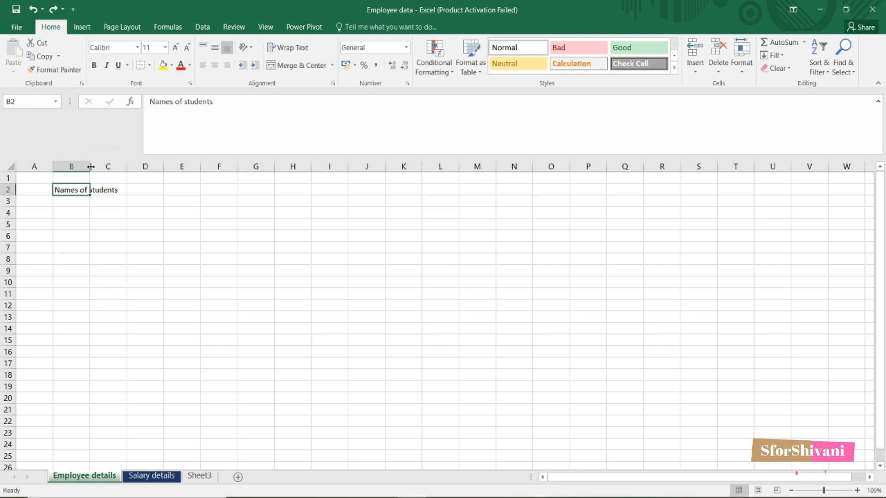
double_click(90, 166)
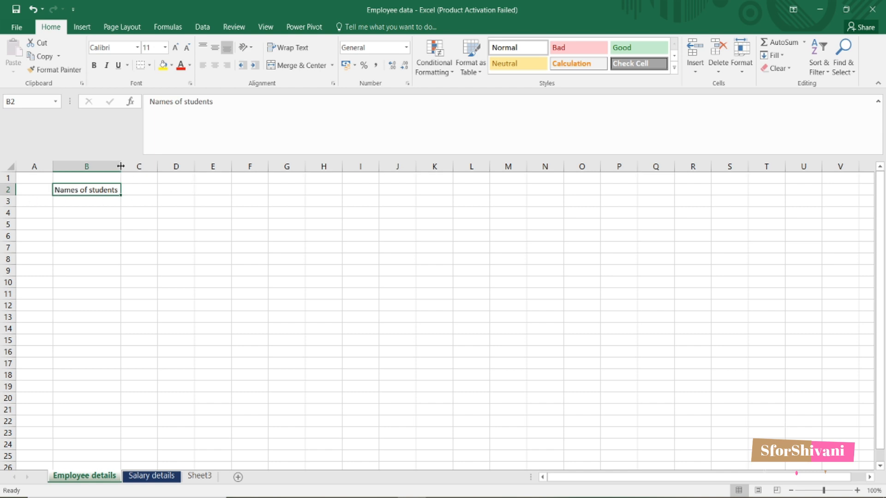
click(173, 194)
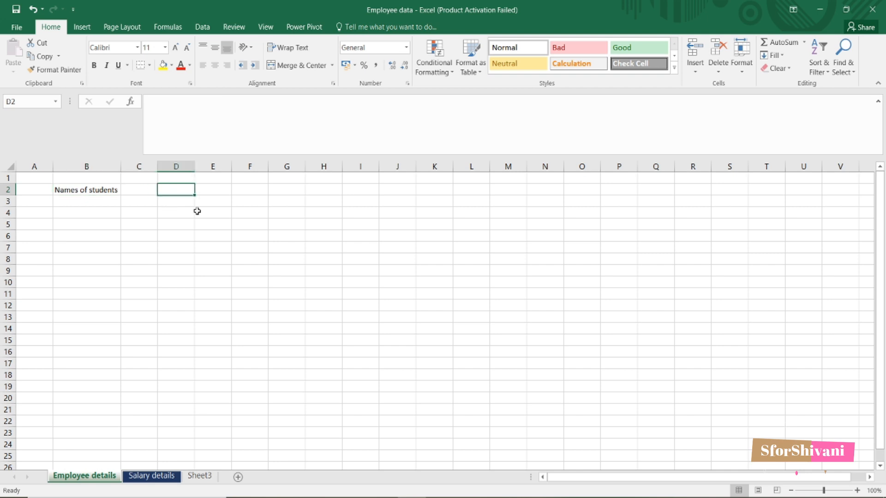
text(I am Shivani Sax)
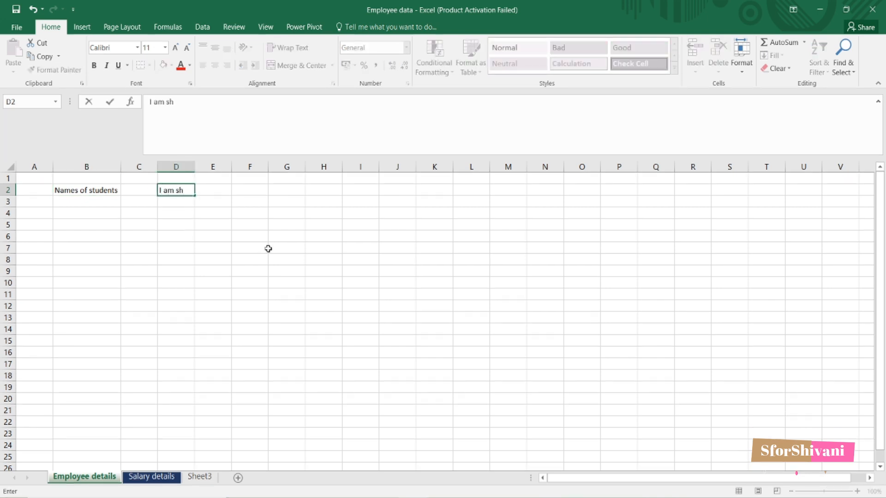
text(ena and welcome to my channel)
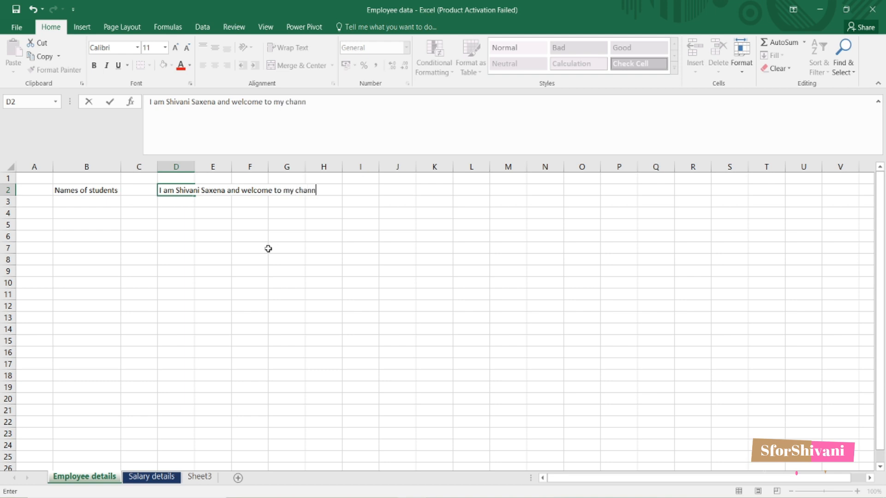
Widen column D slightly and apply Wrap Text to the sample sentence in D2
click(268, 249)
drag(194, 167, 212, 167)
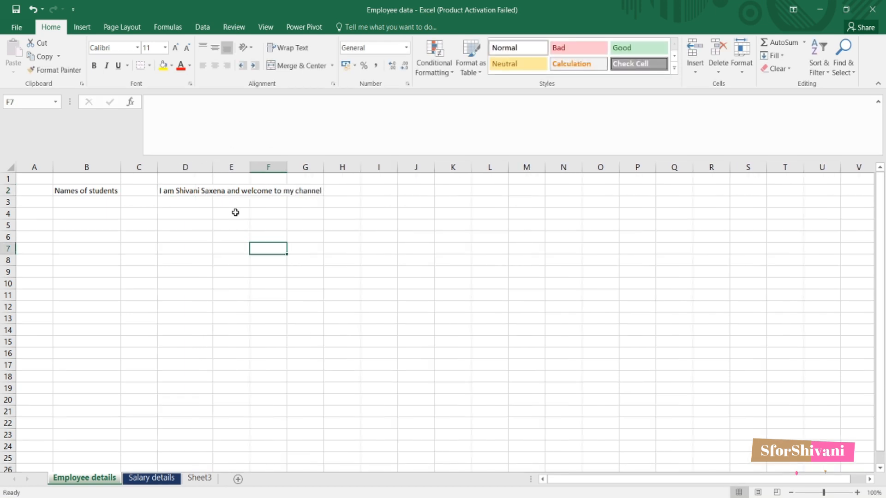
click(169, 192)
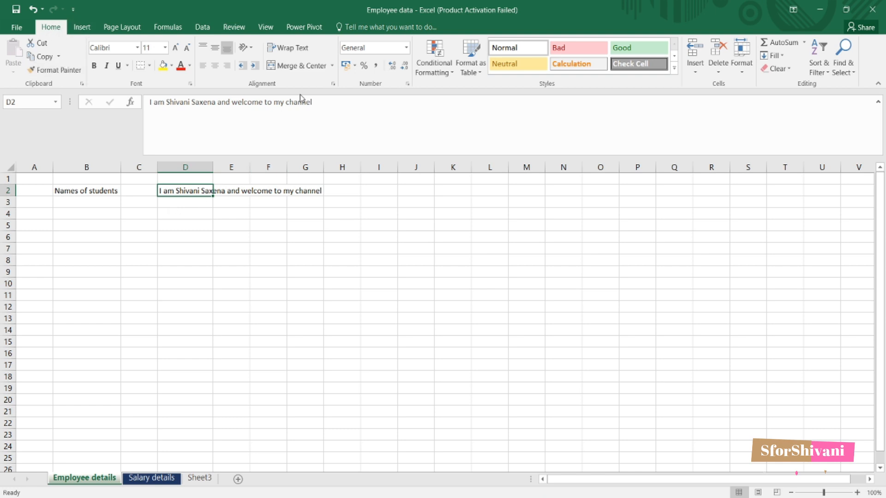
click(294, 51)
click(273, 208)
click(198, 212)
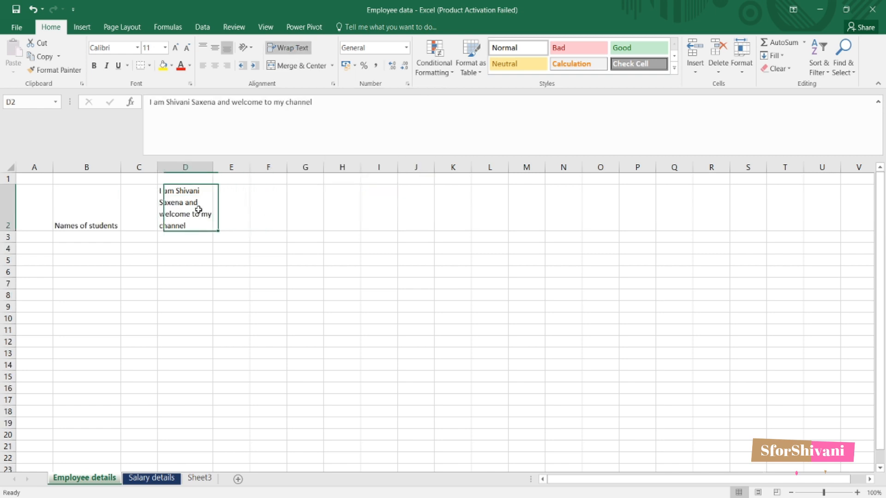
Zoom the sheet to 160% and delete the sentence from D2
click(856, 493)
click(857, 492)
click(856, 493)
click(856, 492)
click(857, 492)
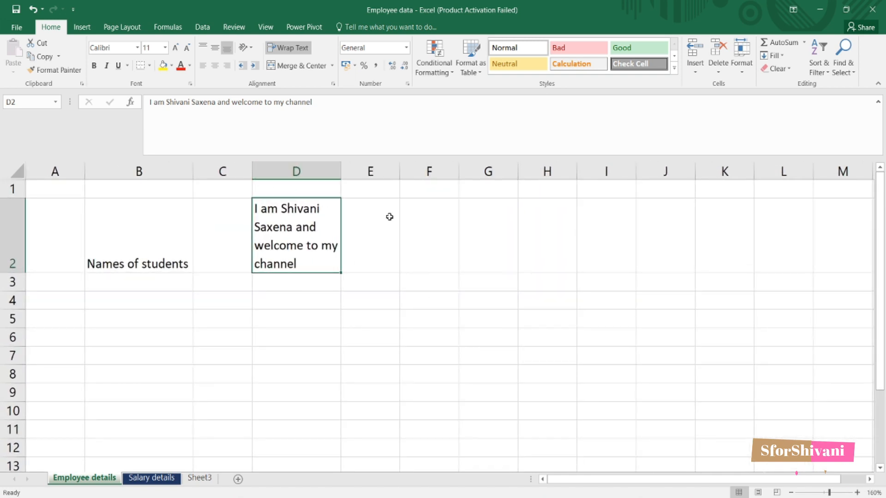
key(Delete)
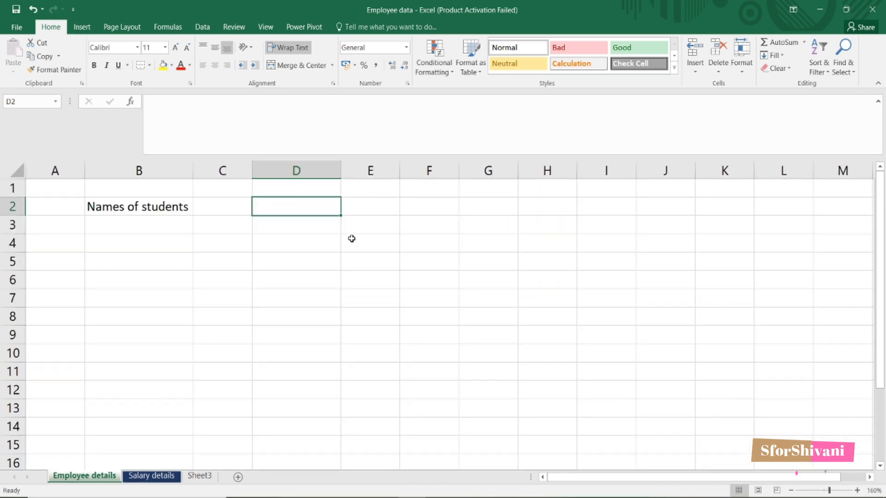
Enter five student names in B3:B7 below the heading
click(127, 209)
click(141, 228)
text(Poojit)
key(Return)
text(Atishay)
key(Return)
text(Sourabh)
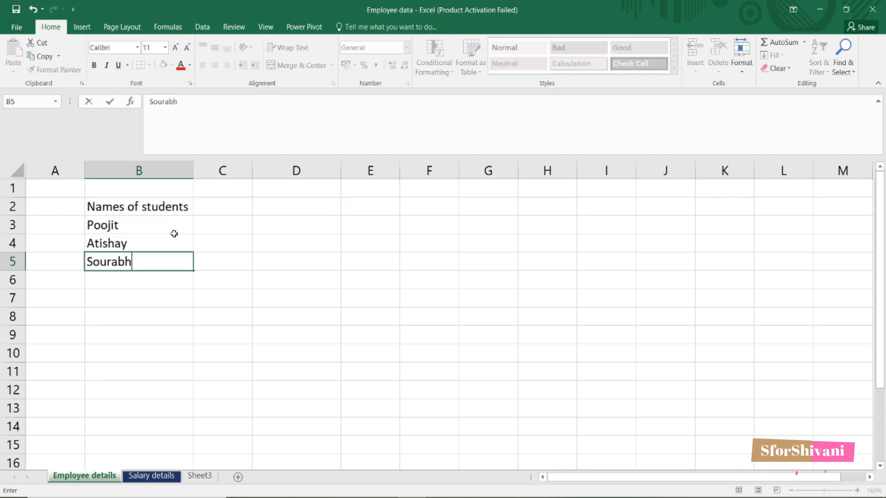
key(Return)
text(Sneha)
key(Return)
text(Samarth)
Add column headings Maths in C2 and English in D2
click(239, 205)
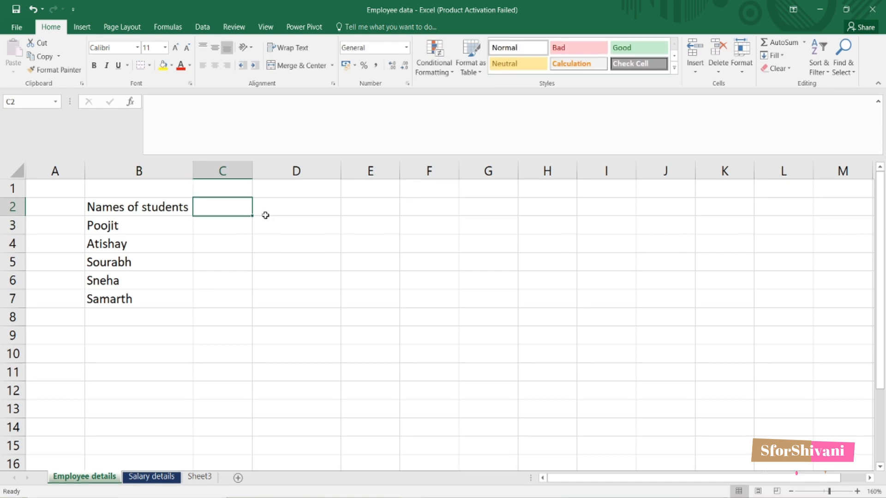
text(Maths)
click(265, 214)
text(English)
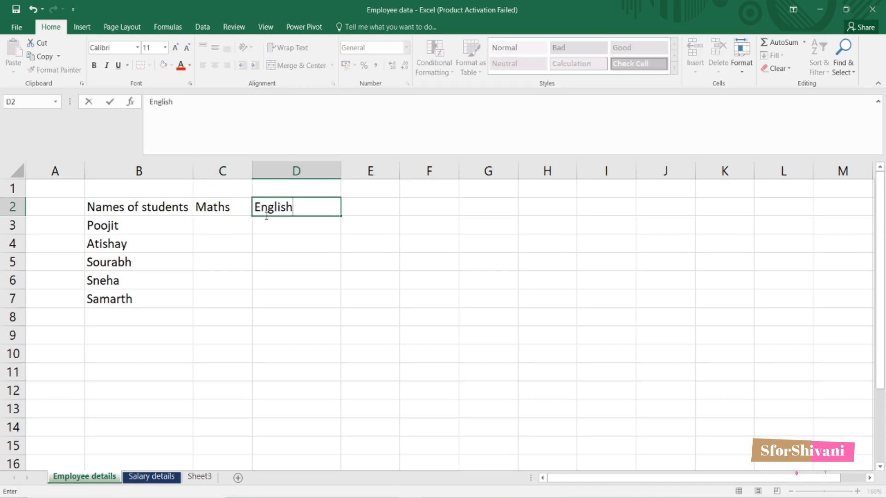
click(347, 242)
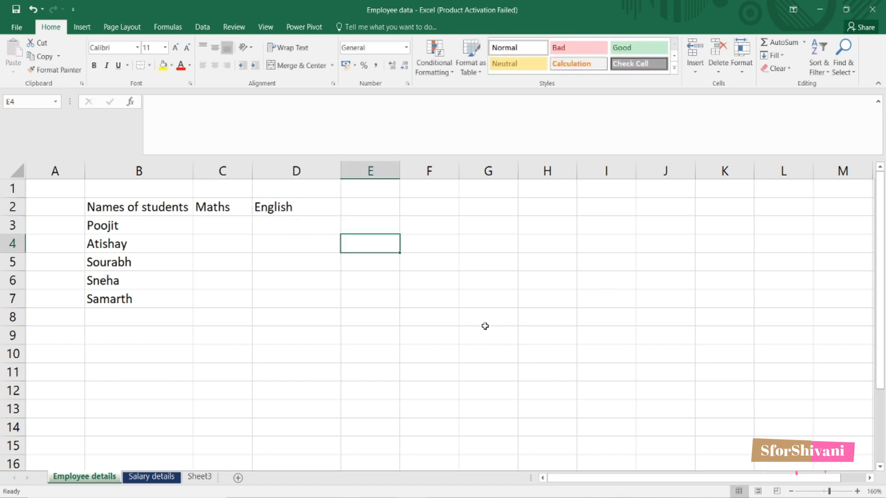
Enter marks 99 and 76, 85 and 92, then 67 for the first students
click(196, 227)
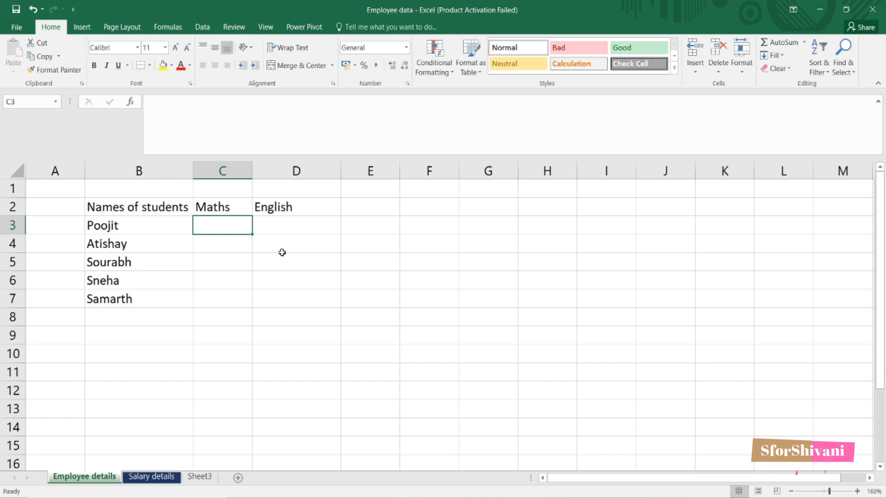
text(99)
key(Tab)
text(76)
key(Return)
text(85)
key(Tab)
text(92)
key(Return)
text(67)
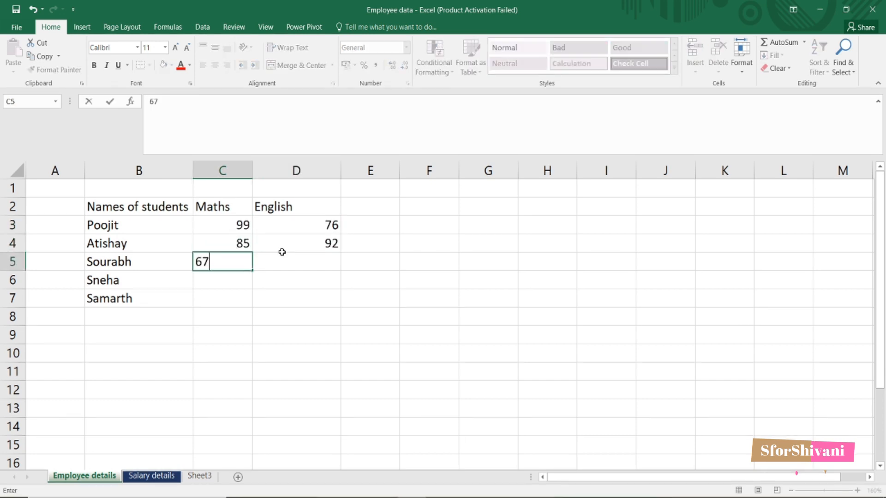
key(Tab)
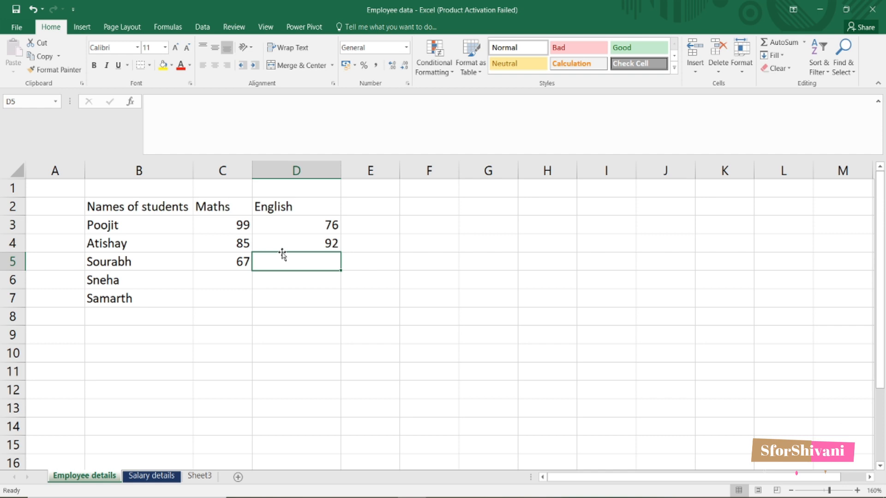
Clear the previously entered marks and select the empty marks range
drag(228, 226, 318, 289)
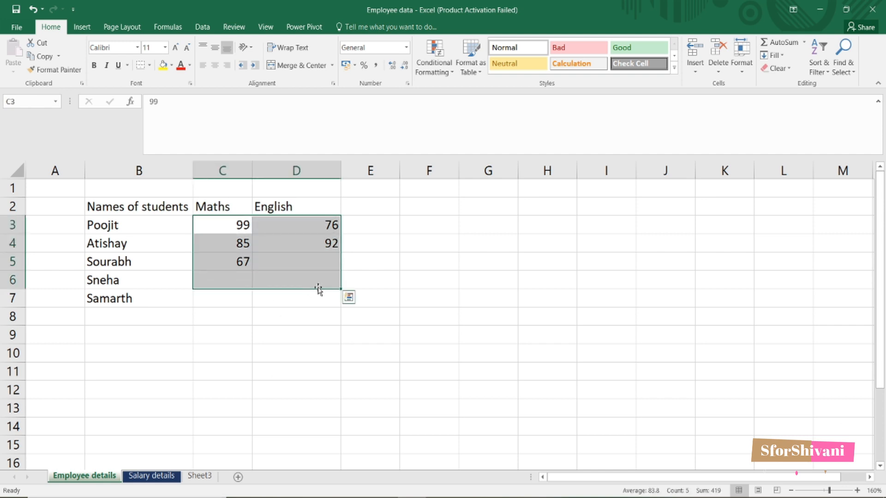
key(Delete)
click(314, 266)
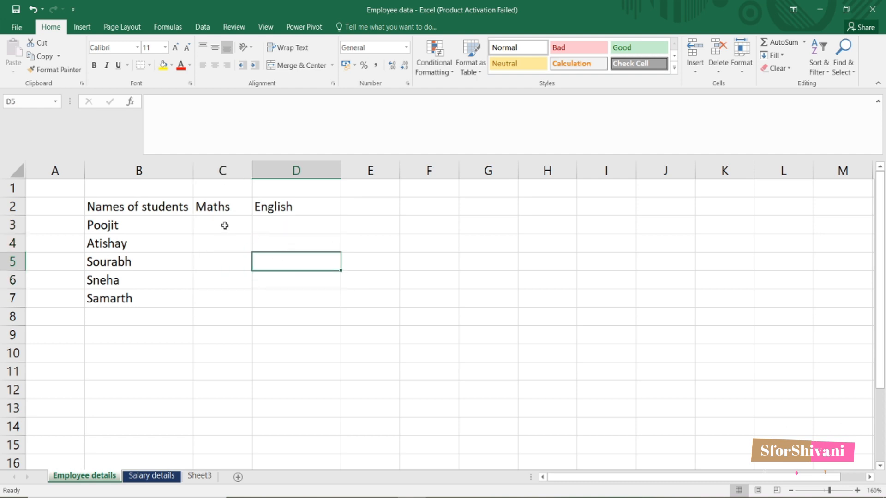
drag(212, 224, 267, 299)
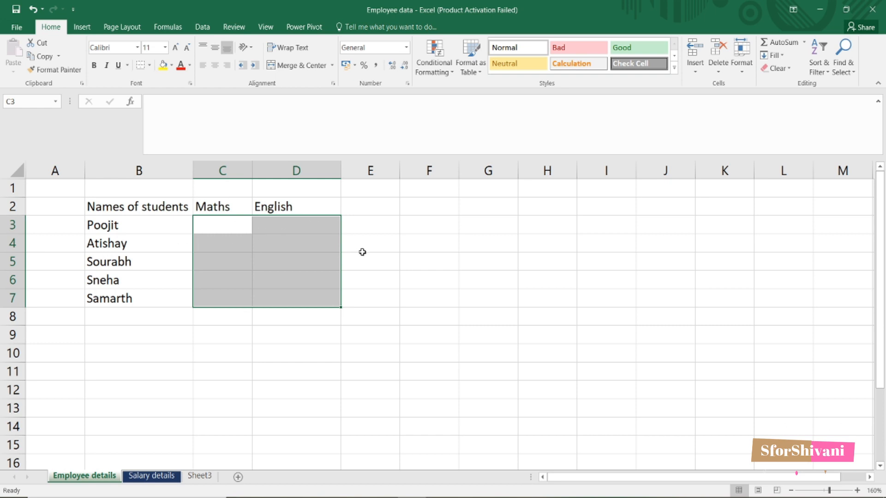
Enter Maths marks 97, 78, 89, 78 and 98
text(97)
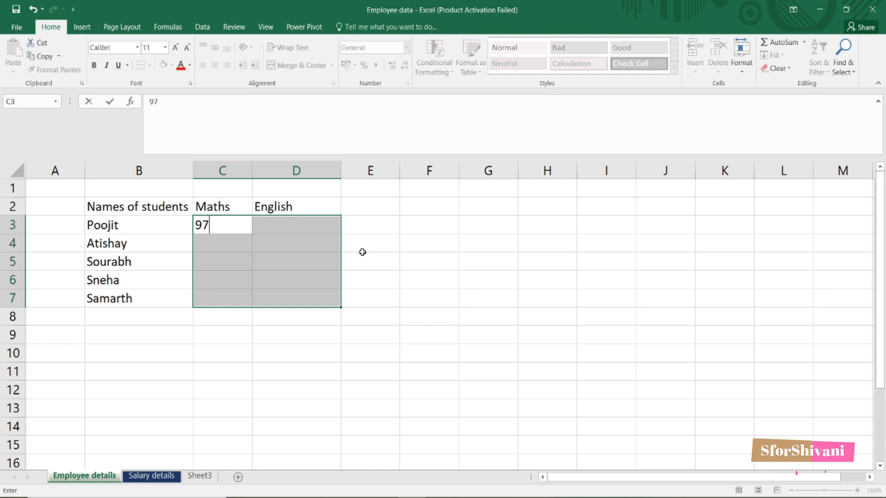
key(Return)
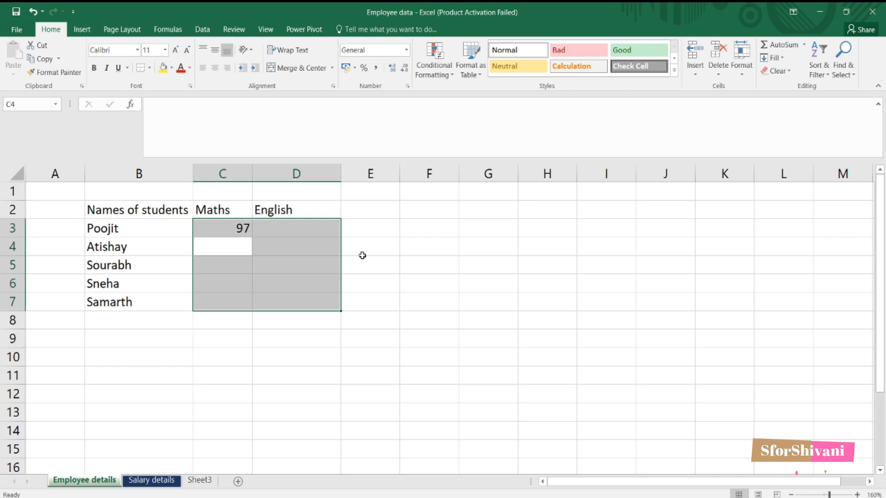
text(78)
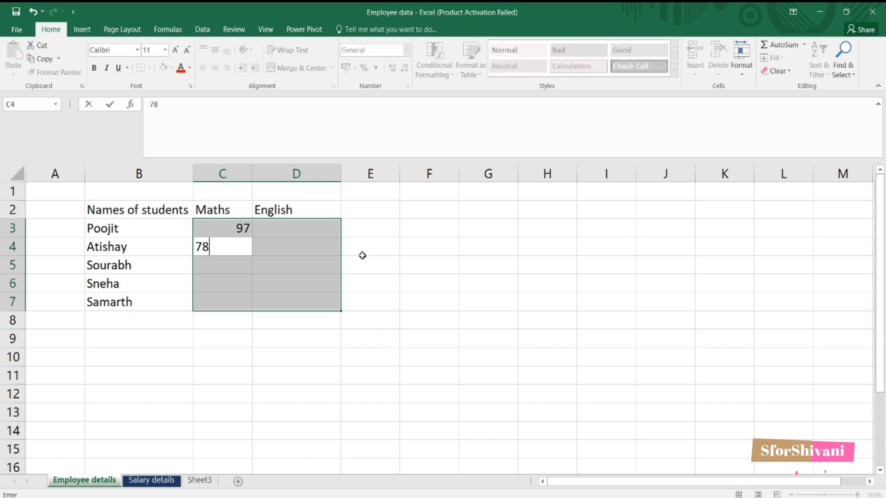
key(Return)
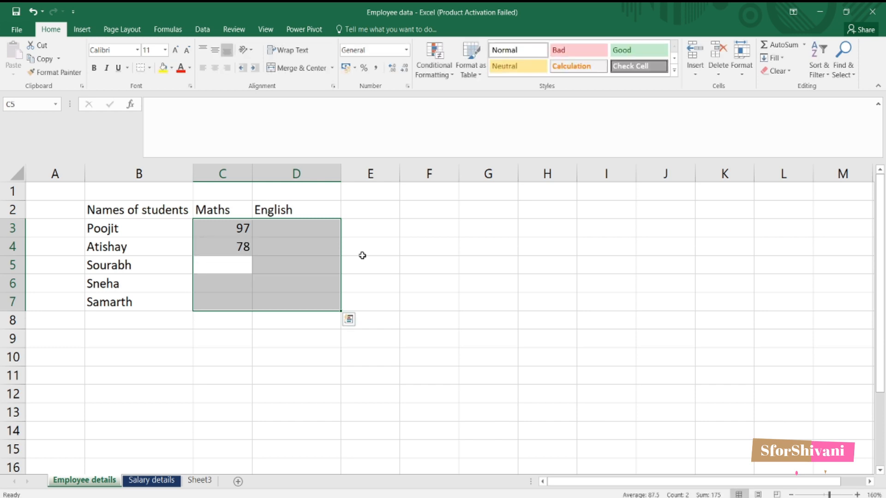
text(89)
key(Return)
text(78)
key(Return)
text(98)
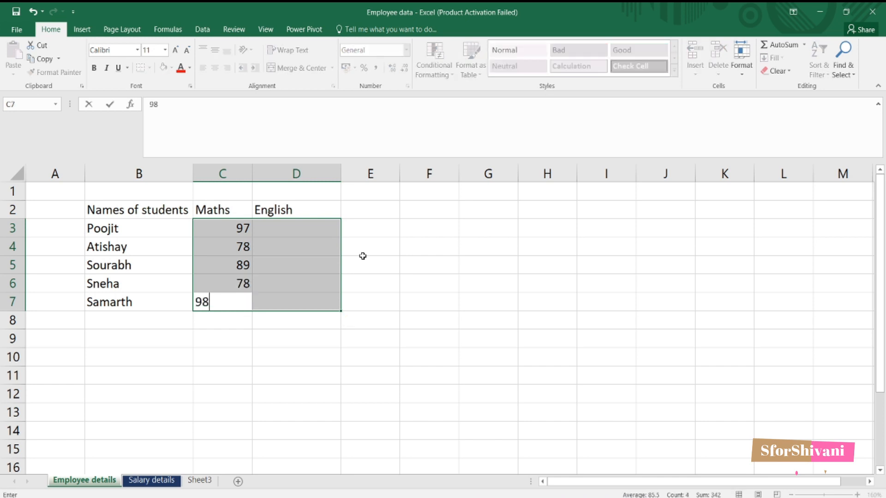
key(Return)
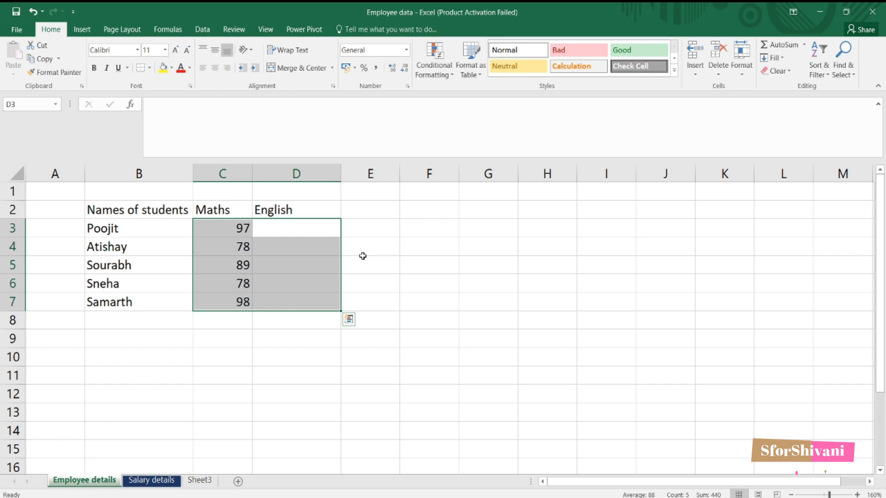
Enter English marks 88, 89, 91, 92 and 78
text(88)
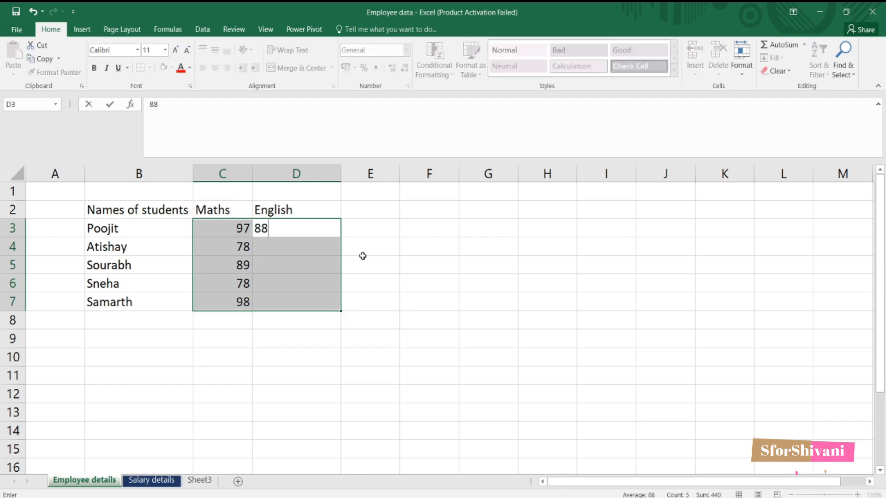
key(Return)
text(89)
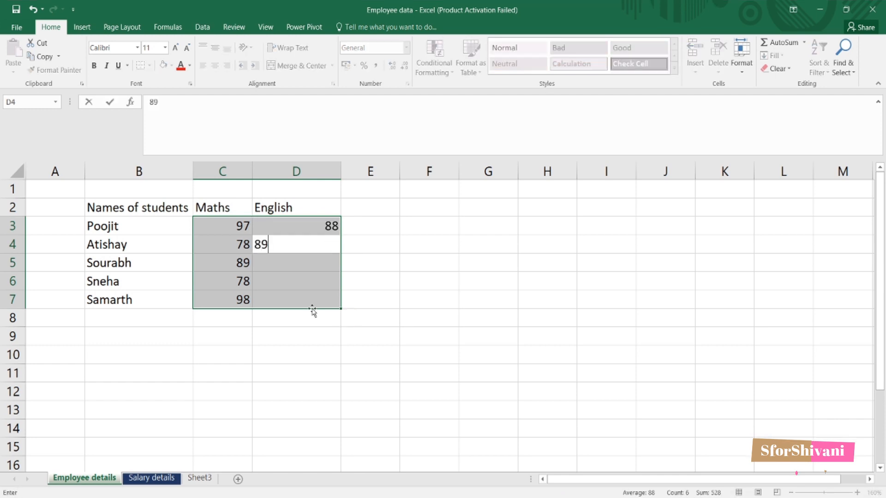
key(Return)
text(91)
key(Return)
text(9278)
key(BackSpace)
key(BackSpace)
key(Return)
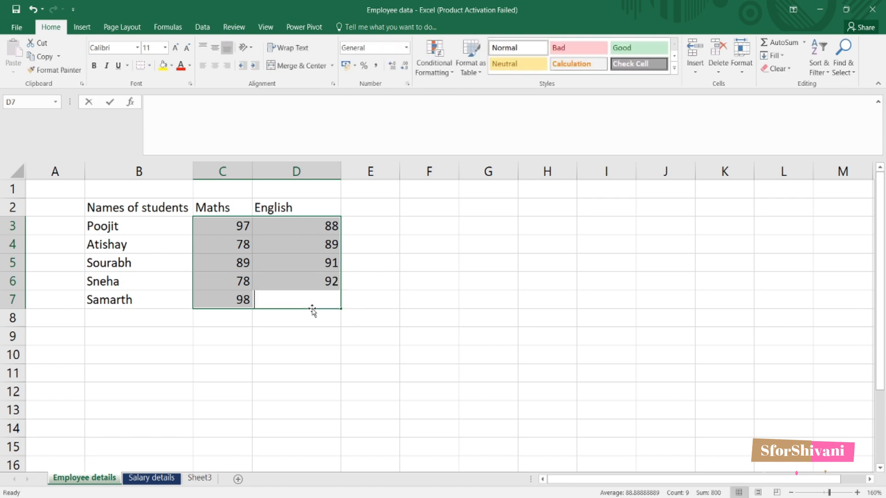
text(78)
key(Return)
click(433, 314)
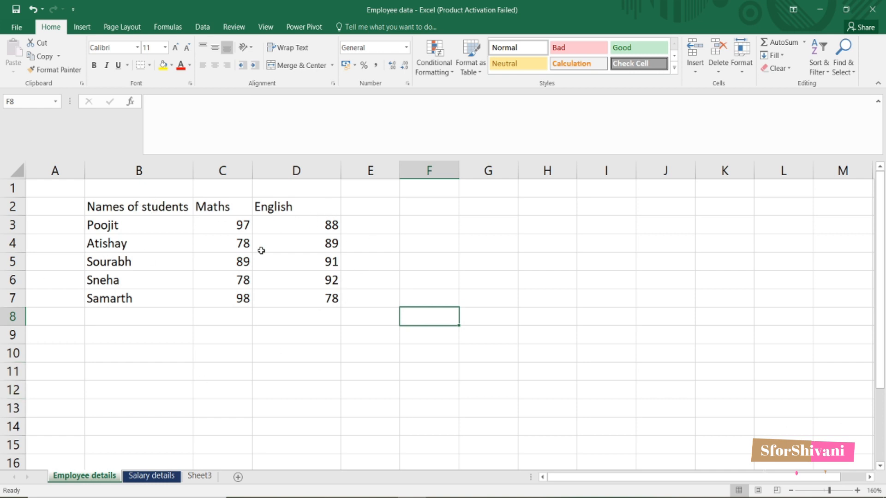
Select both the Maths and English columns, C and D
click(359, 206)
click(238, 213)
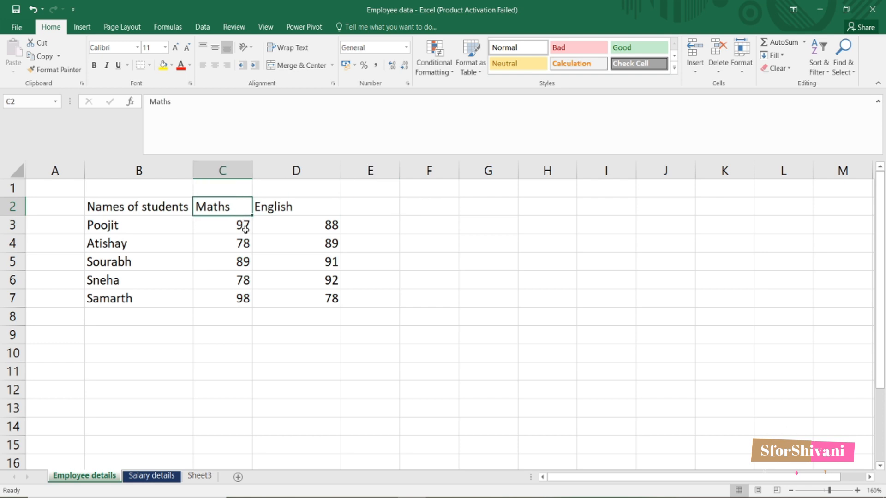
click(295, 280)
drag(187, 203, 340, 305)
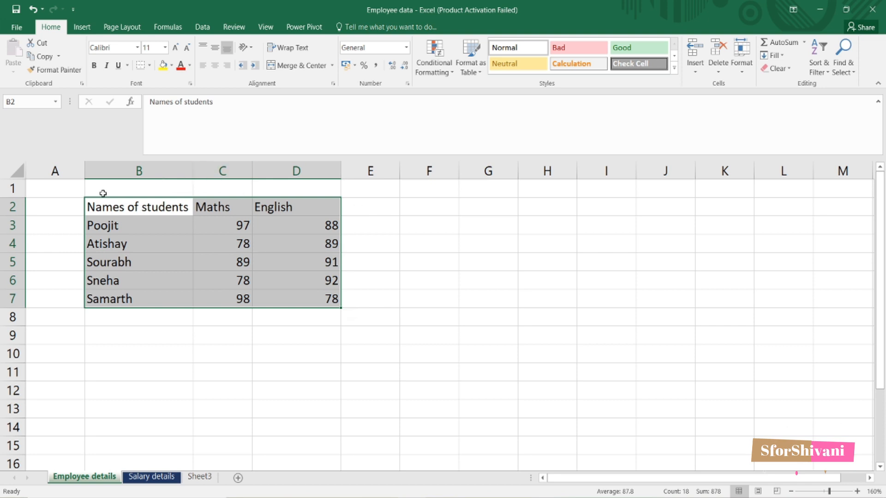
click(346, 221)
click(227, 206)
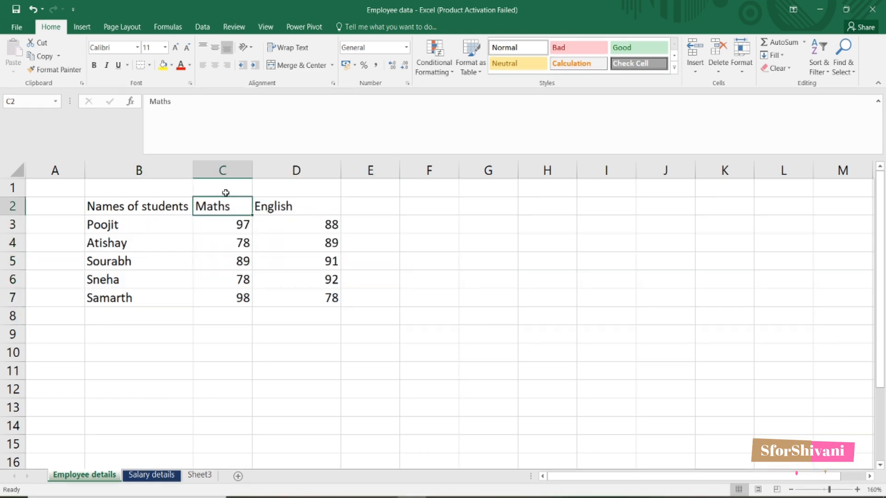
click(223, 170)
click(296, 171)
click(222, 168)
click(295, 170)
click(240, 170)
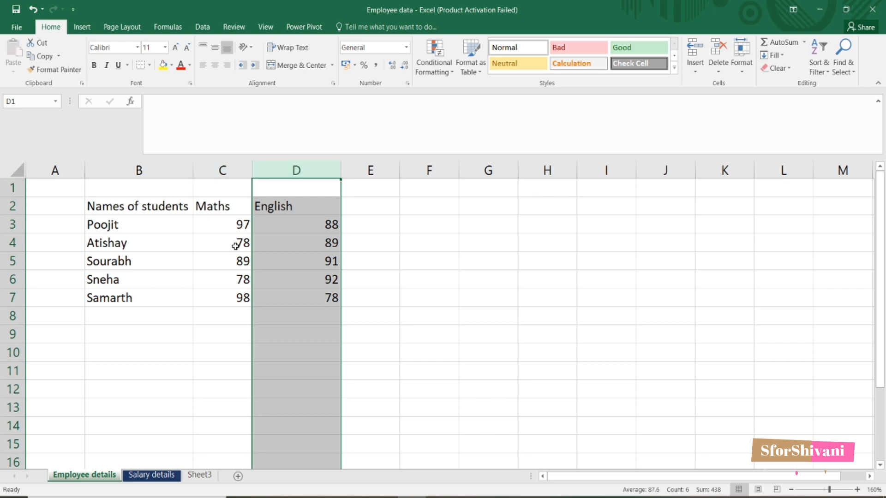
drag(222, 171, 268, 178)
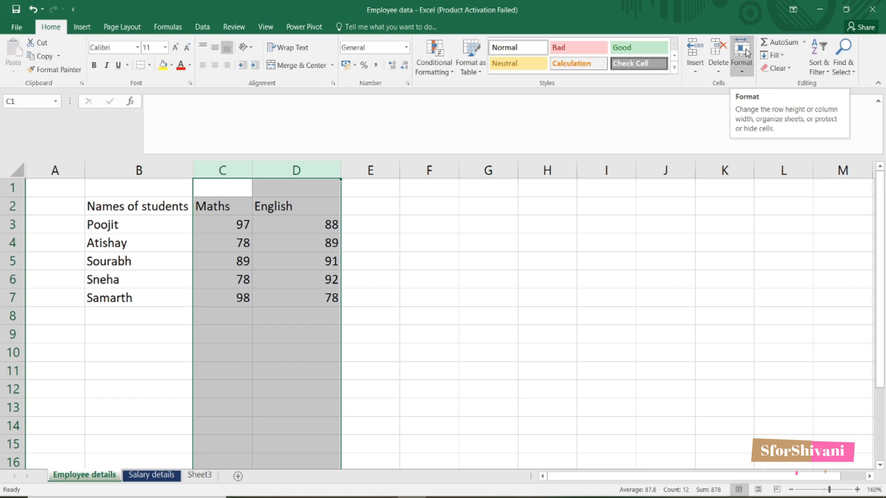
Set columns C and D to a column width of 10
click(746, 72)
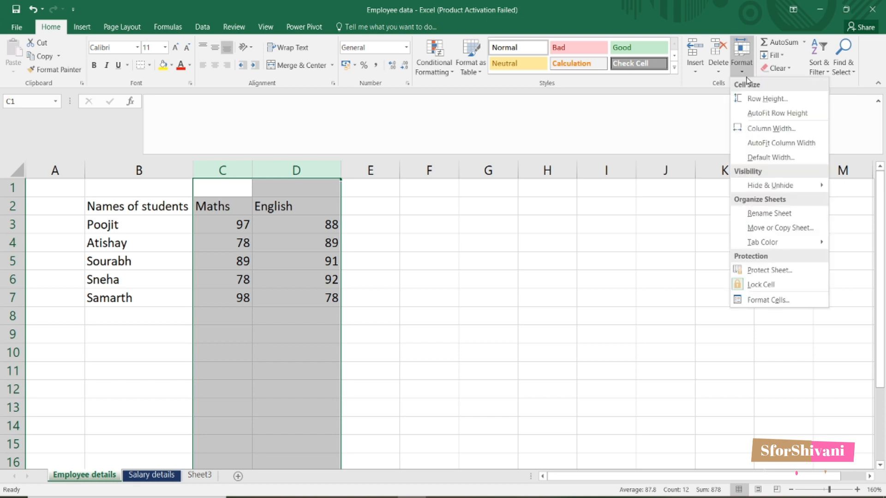
click(770, 131)
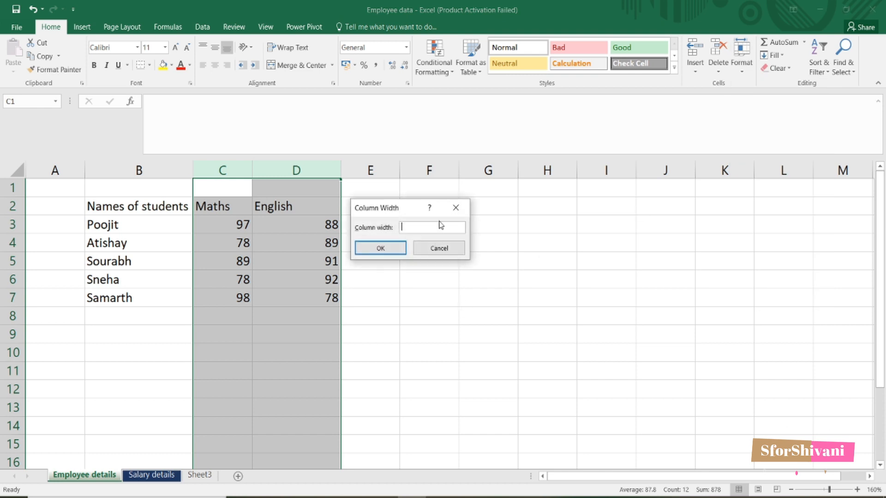
text(10)
click(380, 248)
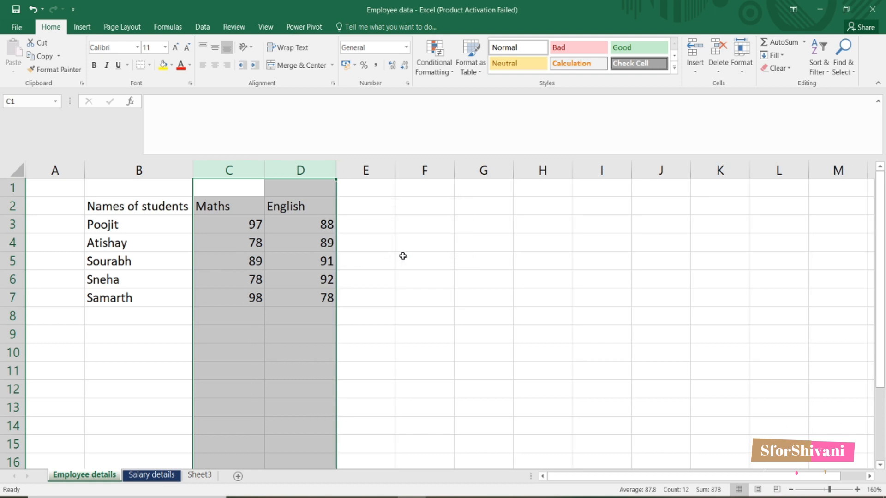
click(449, 256)
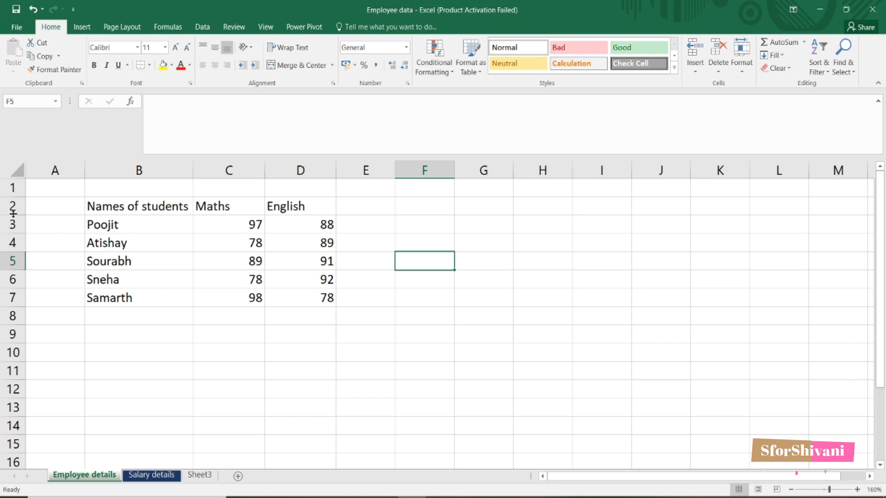
Set the row height of rows 2 through 7 to 18
drag(13, 206, 13, 297)
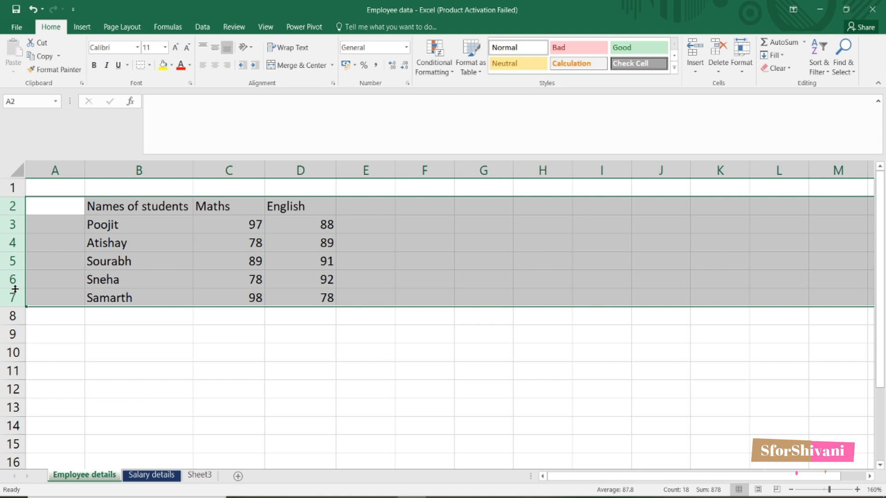
click(747, 54)
click(776, 98)
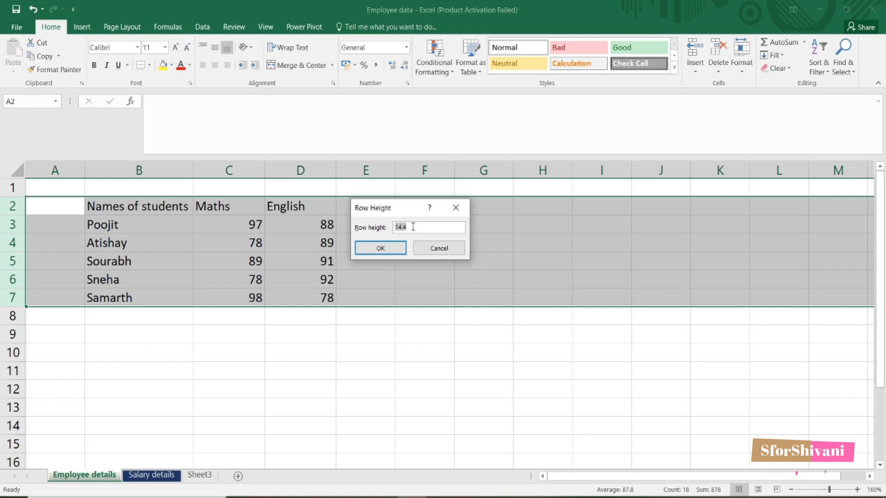
text(18)
key(Return)
click(300, 358)
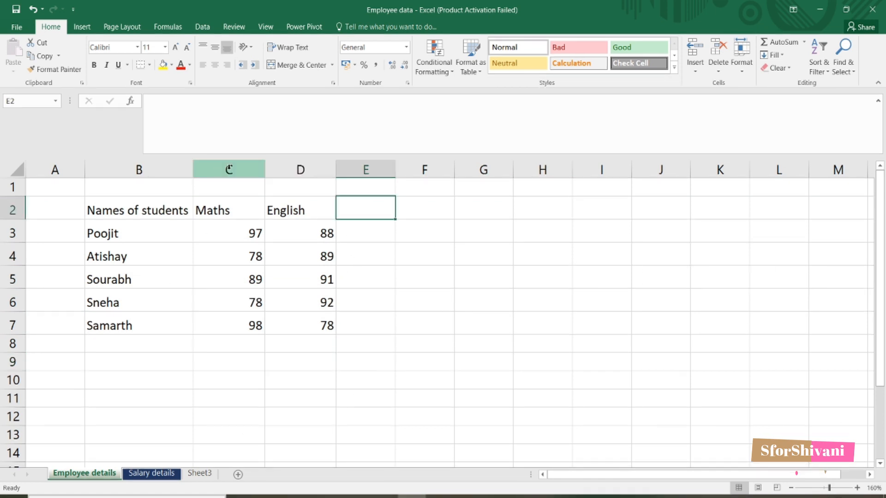
click(161, 212)
Overwrite the 'Names of students' heading in B2 with 'First name'
text(First name)
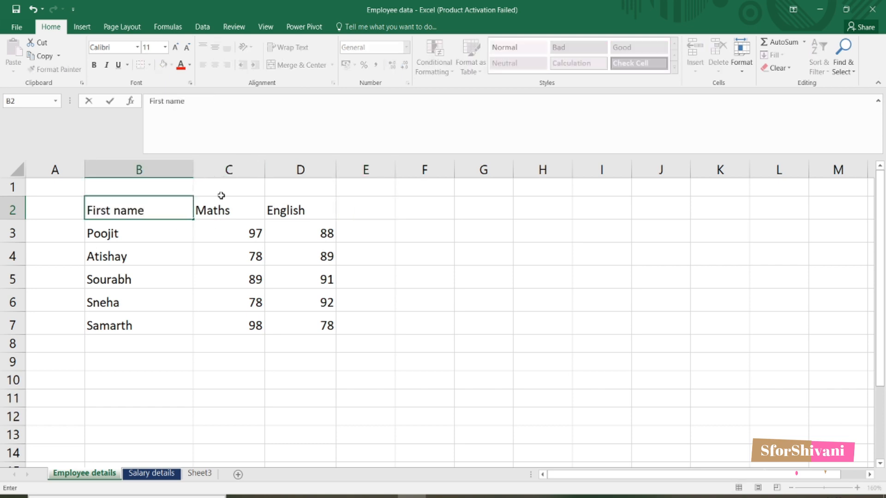
click(235, 189)
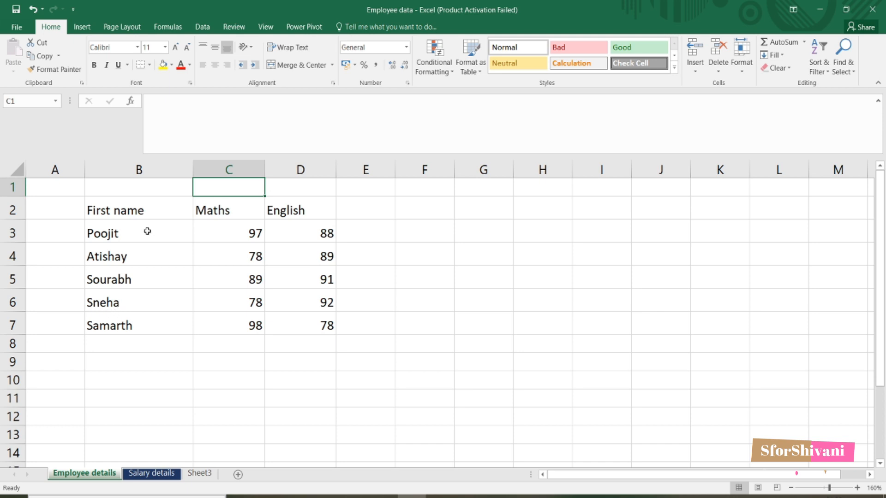
Insert a new column before Maths and head it 'Surname'
right_click(238, 165)
click(277, 249)
click(214, 213)
text(Surna)
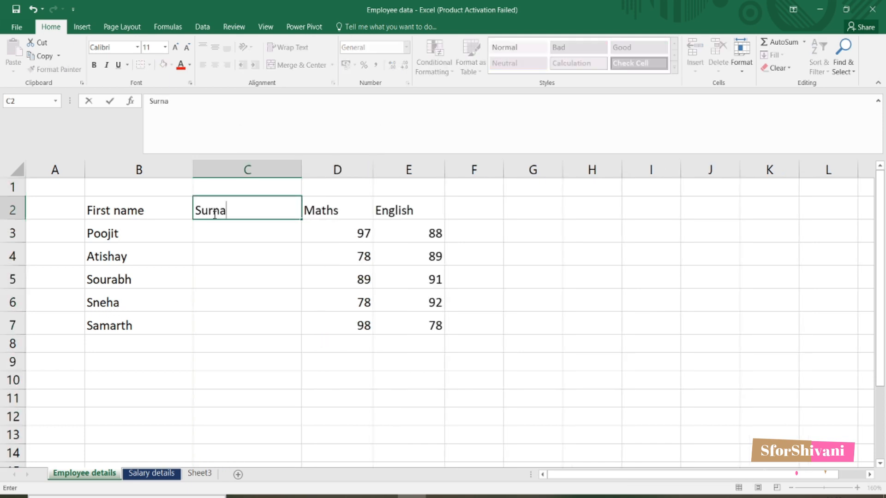
text(me)
key(Return)
Enter each of the five students' surnames in C3:C7
text(Popli)
key(Return)
text(Sinha)
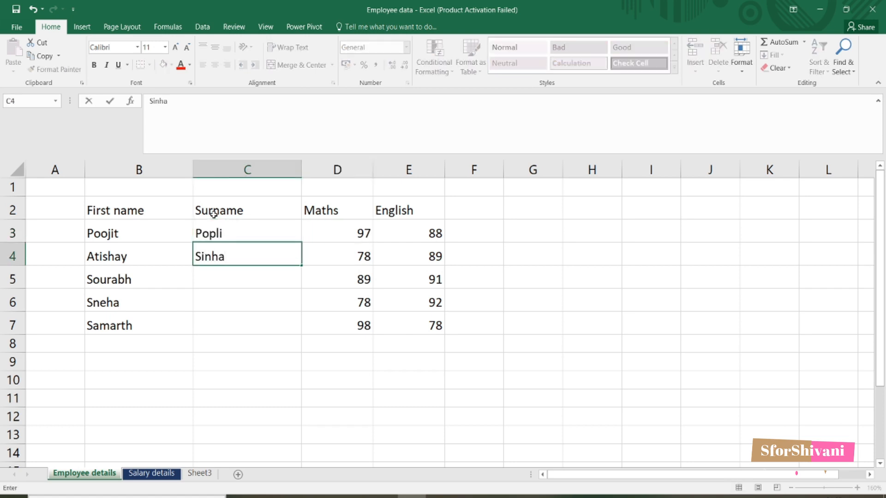
key(Return)
text(Chatterjee)
key(Return)
text(Prasad)
key(Return)
text(Gup)
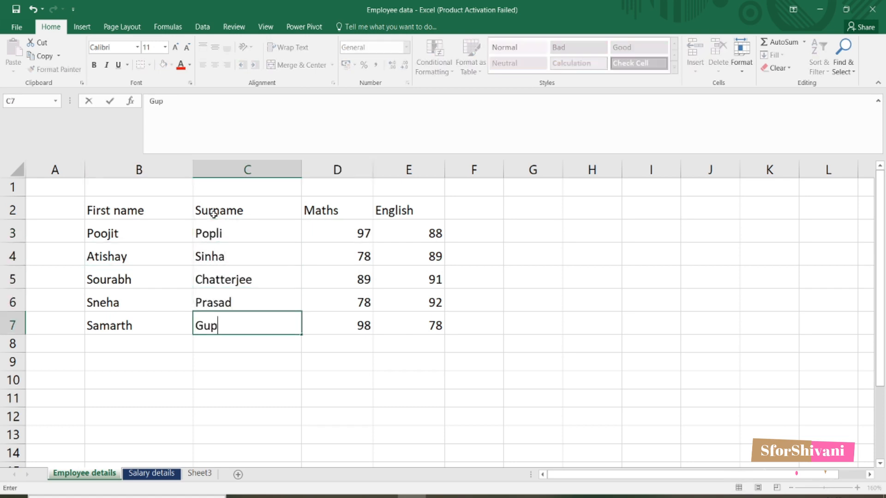
text(ta)
key(Left)
Insert a blank row above row 6 of the table
right_click(8, 302)
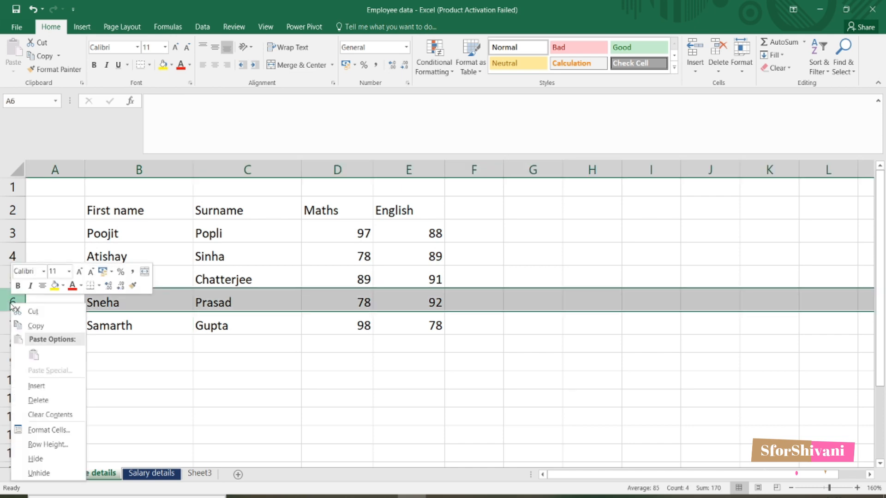
key(Escape)
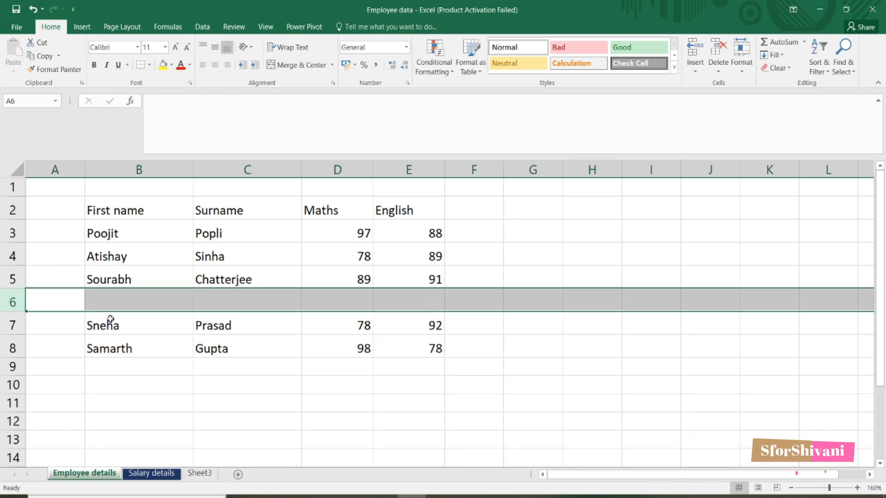
click(111, 304)
Fill the new row with the student's first name, surname, Maths 78 and English 88
text(Rohit)
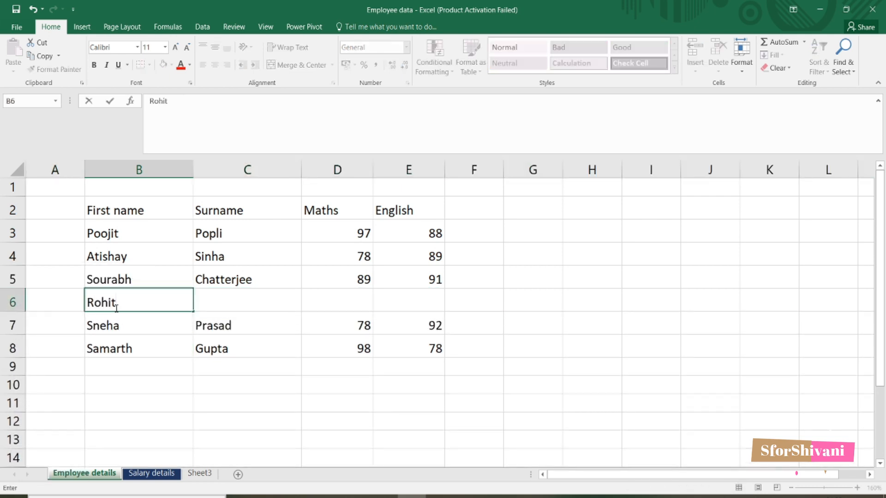
key(Tab)
text(Ranjan)
key(Tab)
text(78)
key(Tab)
text(88)
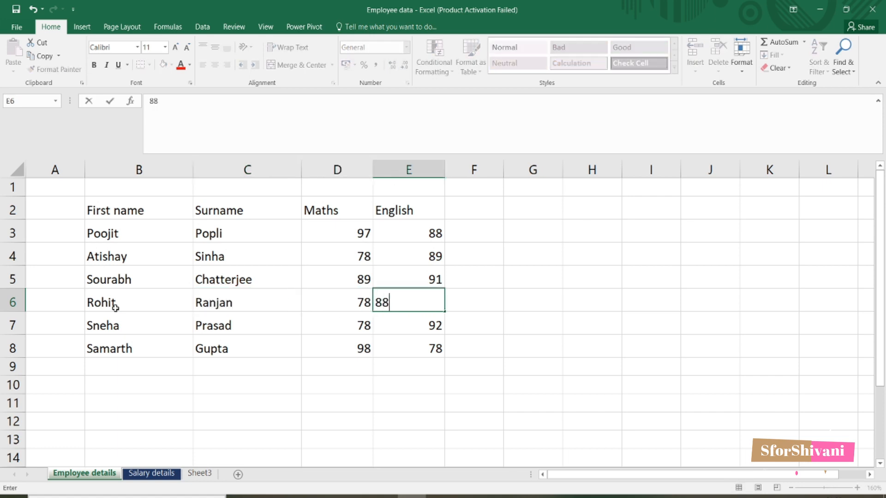
key(Return)
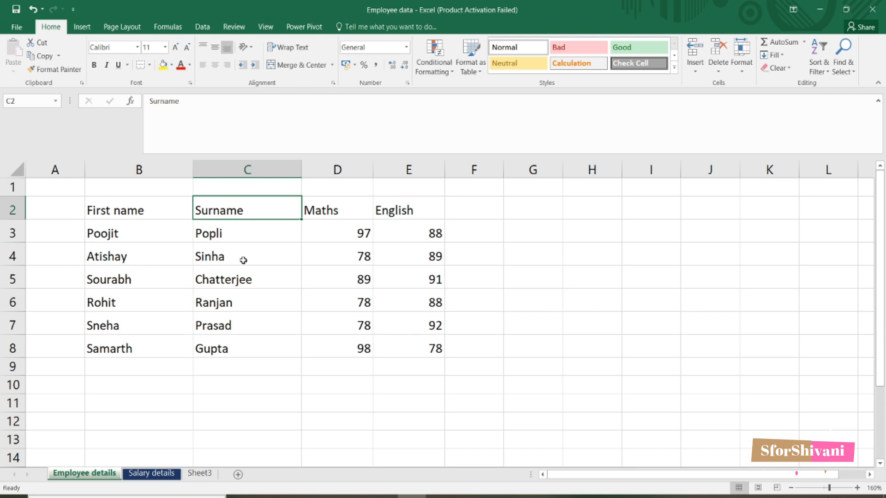
Centre-align every entry in the table range B2:E8
drag(251, 230, 257, 348)
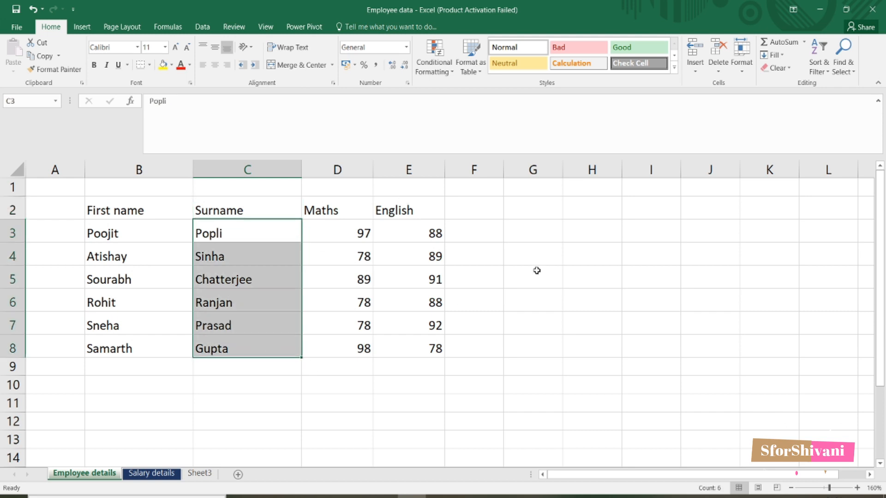
drag(346, 234, 316, 353)
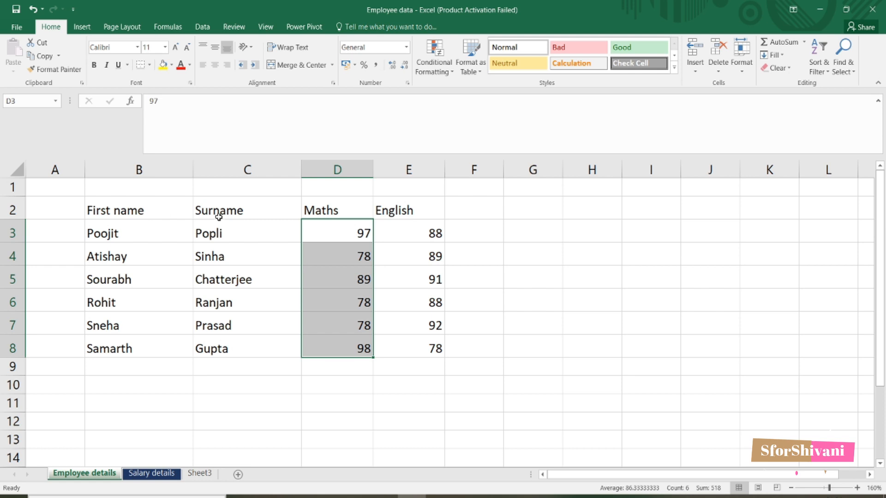
drag(146, 210, 417, 358)
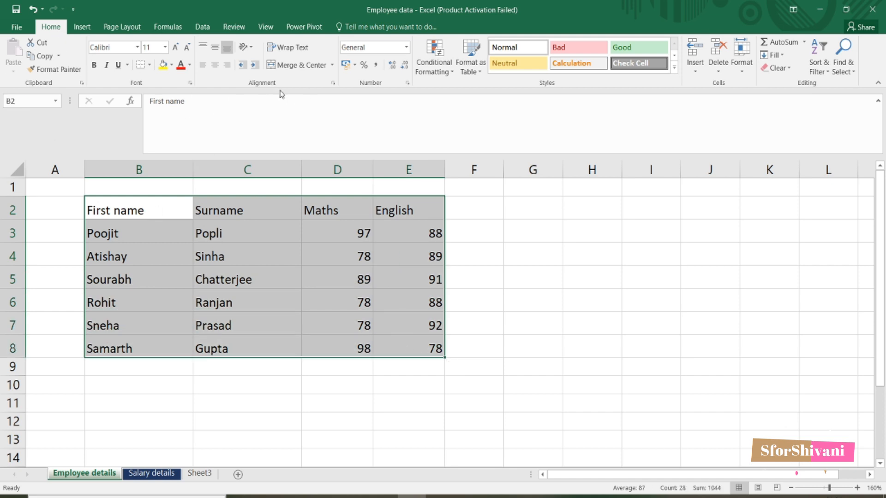
click(215, 65)
click(496, 256)
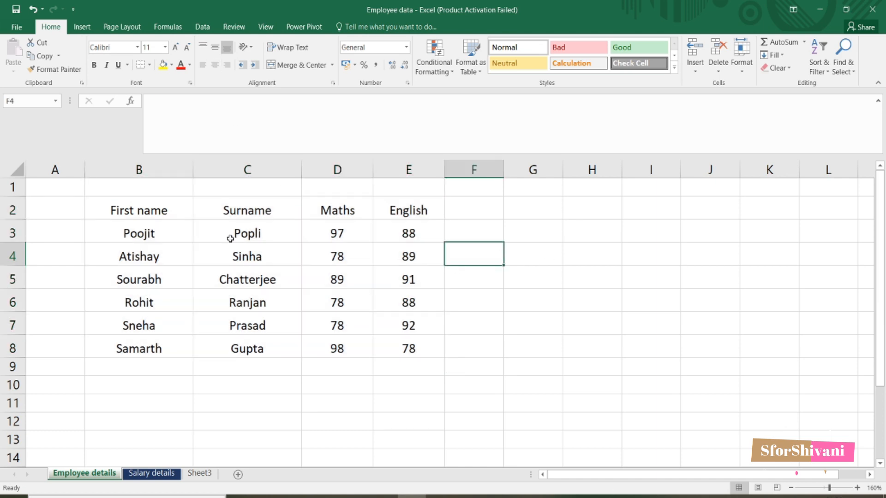
Select cell D1 above the Maths heading
drag(340, 210, 401, 210)
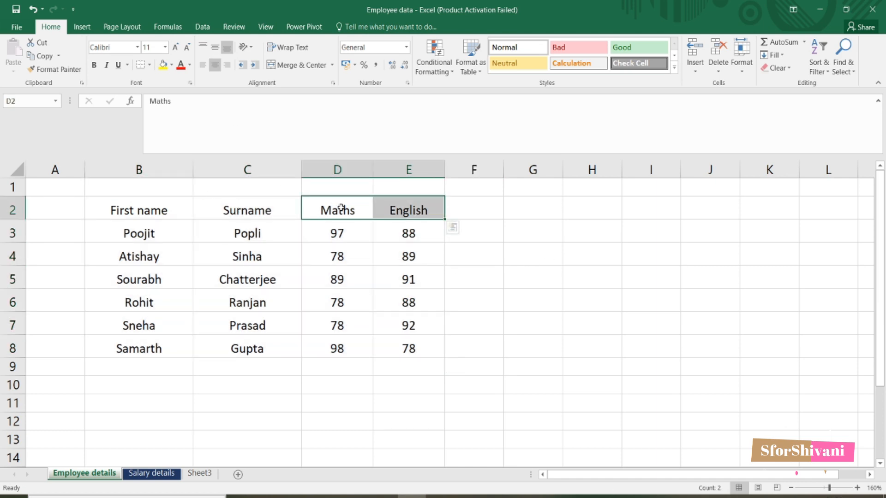
click(397, 211)
drag(340, 209, 381, 209)
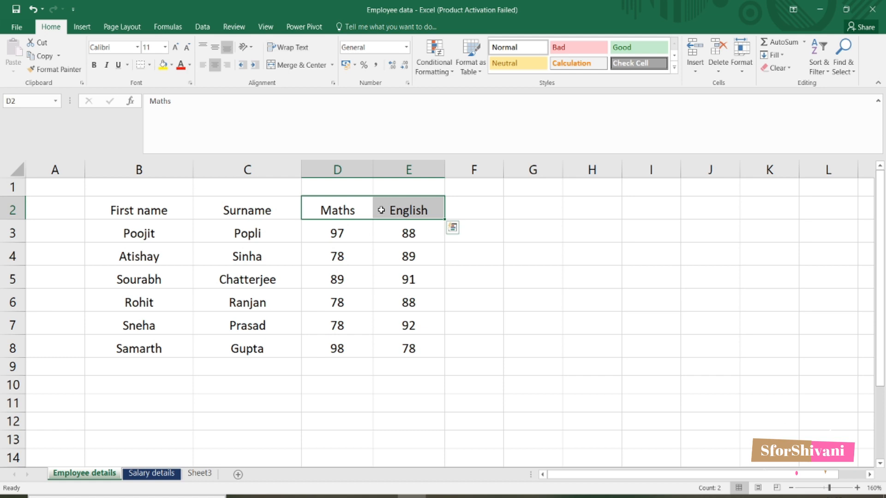
click(359, 190)
Type 'Subject' in D1 and merge and centre it across D1:E1
text(Subject)
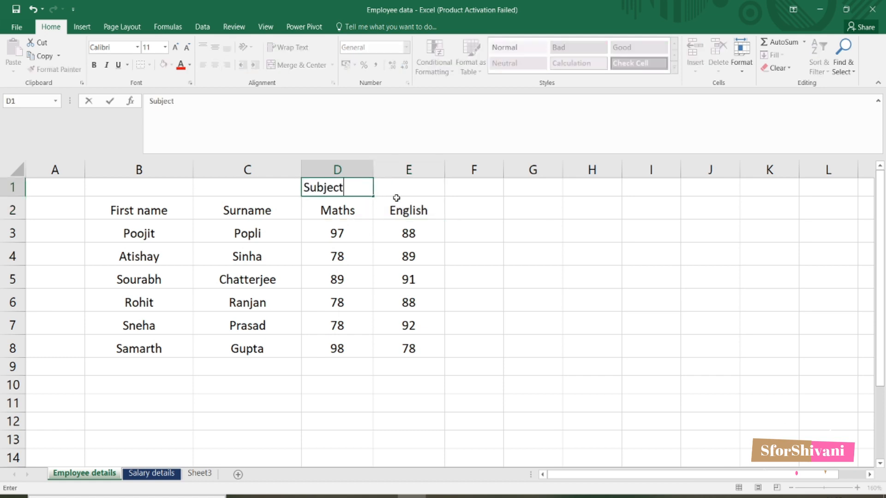
click(417, 193)
click(354, 187)
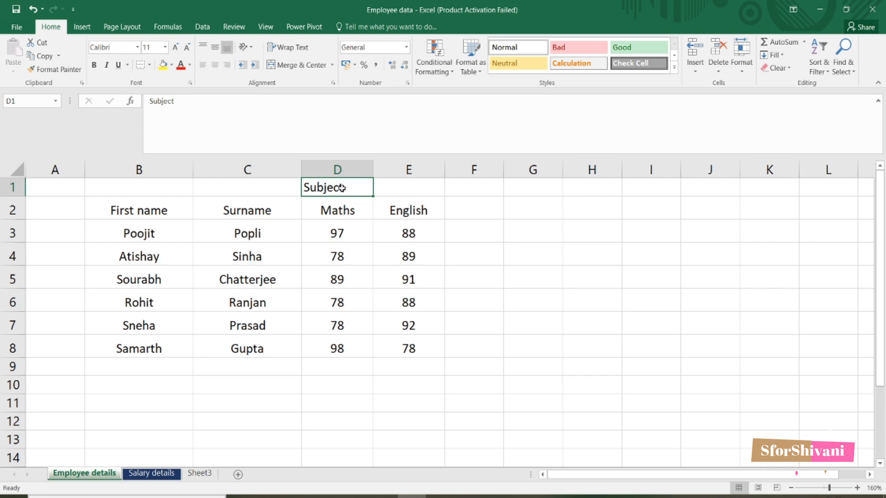
mouse_move(356, 186)
mouse_down()
mouse_move(404, 183)
mouse_move(376, 188)
mouse_move(385, 190)
mouse_up()
click(511, 236)
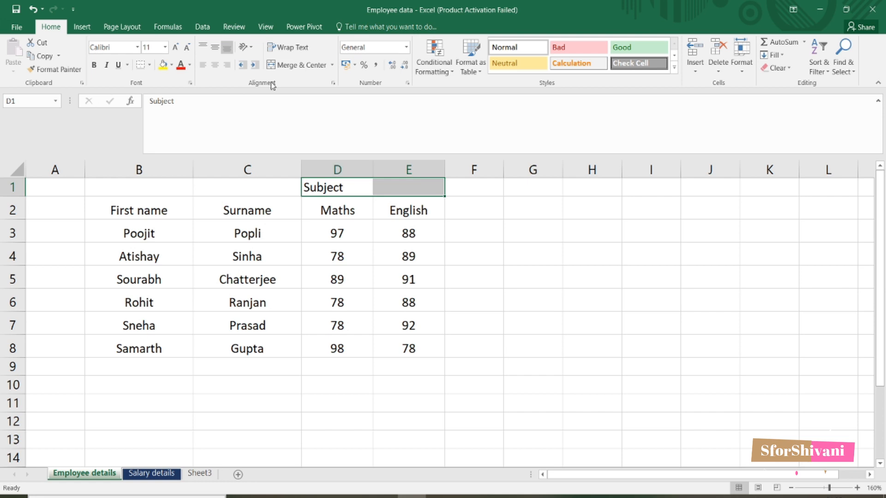
click(291, 66)
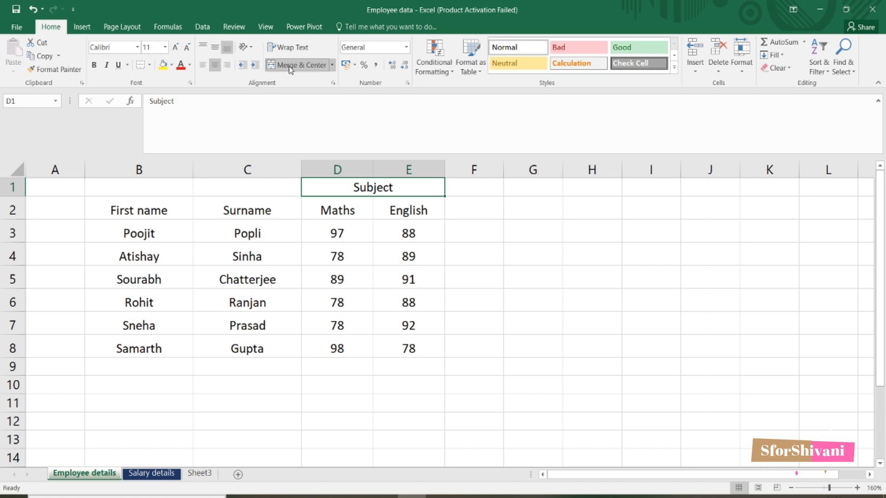
Select the whole marks table starting from the First name heading
click(535, 233)
click(585, 258)
click(431, 183)
click(123, 187)
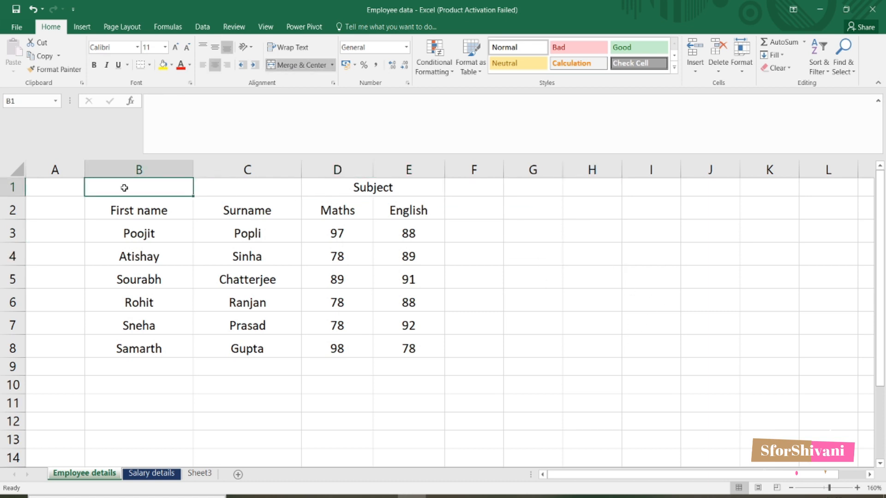
drag(124, 188, 272, 208)
drag(123, 207, 390, 341)
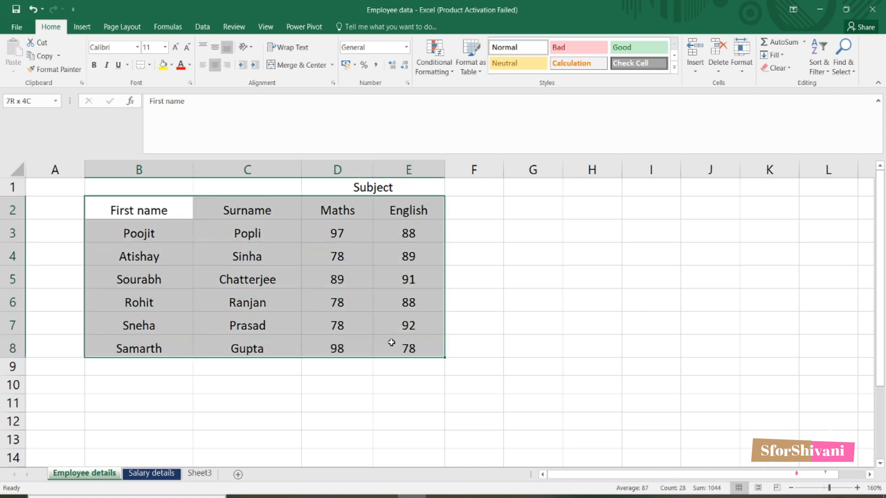
Apply All Borders to every cell of the marks table
click(149, 65)
click(162, 153)
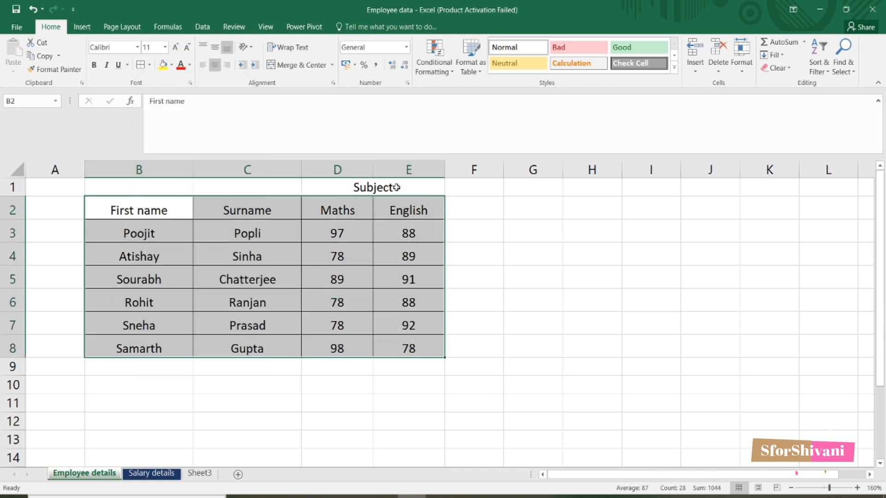
click(395, 188)
click(431, 302)
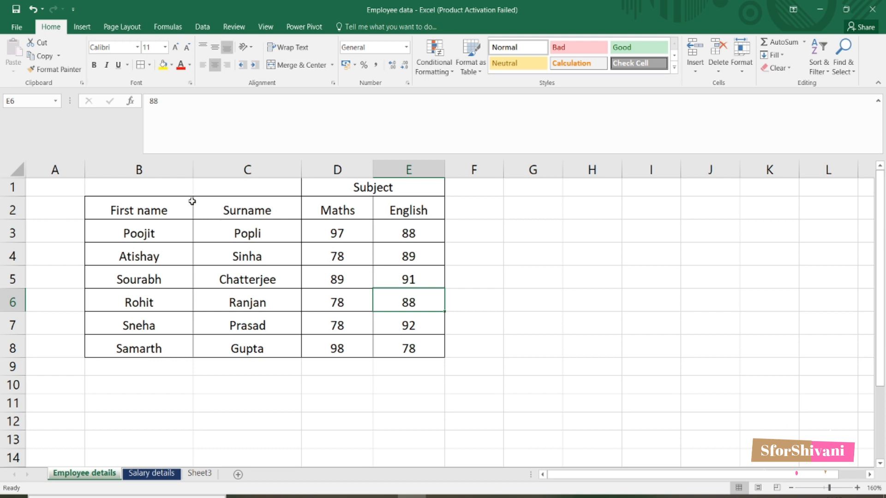
Give the header row B2:E2 a dark blue fill and white text
drag(173, 206, 390, 208)
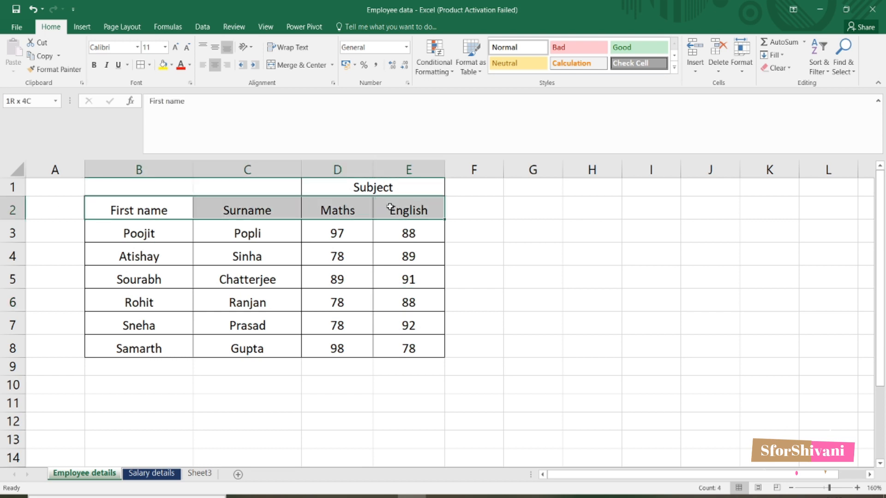
click(389, 208)
drag(189, 213, 383, 216)
click(171, 65)
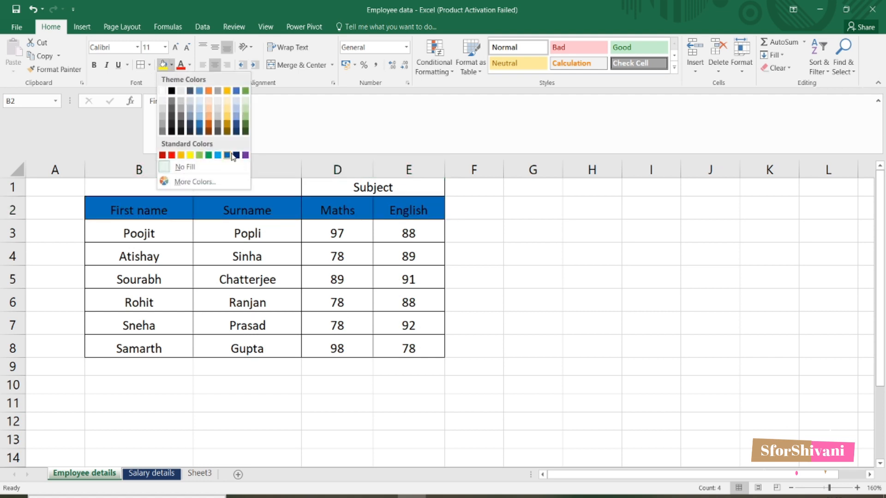
click(235, 156)
click(189, 65)
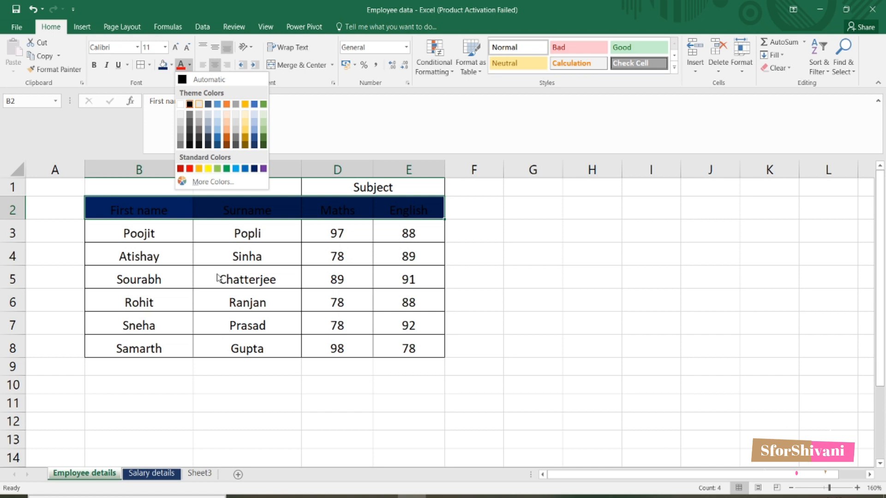
click(181, 104)
click(221, 281)
Make row 2 taller and reselect the header cells First name to English
drag(20, 220, 17, 240)
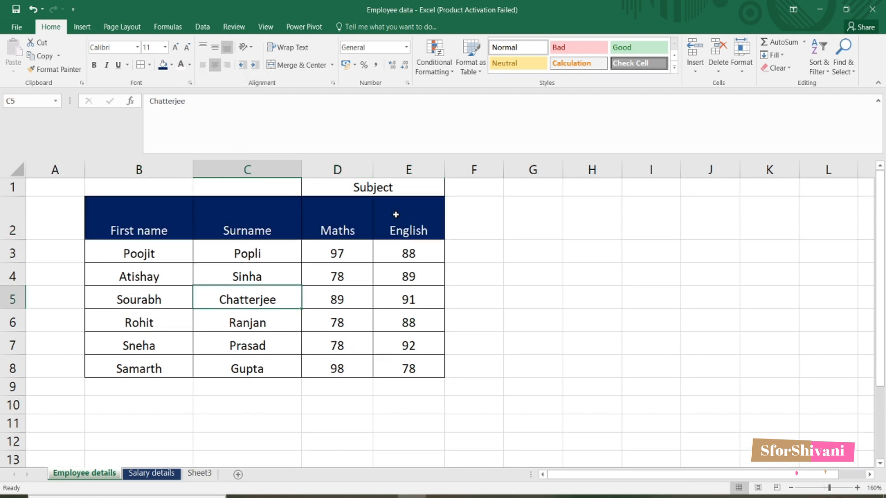
drag(149, 215, 404, 219)
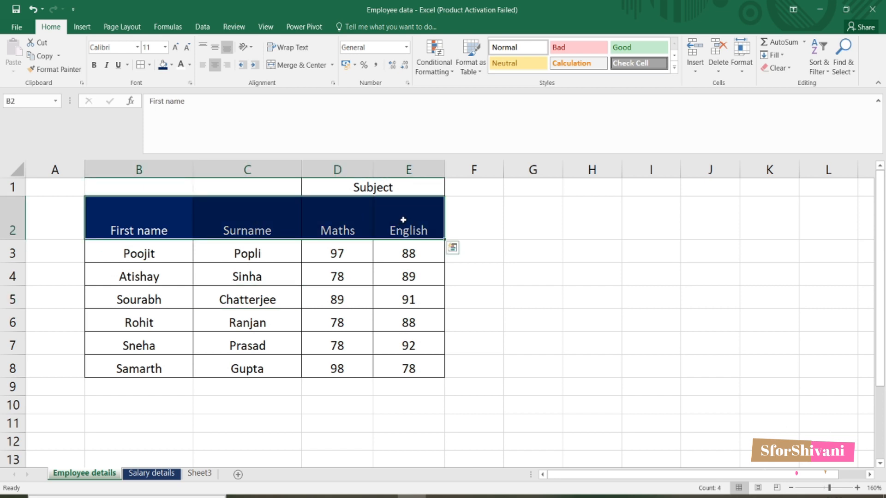
drag(137, 230, 404, 232)
click(133, 216)
click(168, 276)
drag(128, 223, 397, 223)
Middle-align the header text and enter the heading 'S. No.' in A2
click(215, 49)
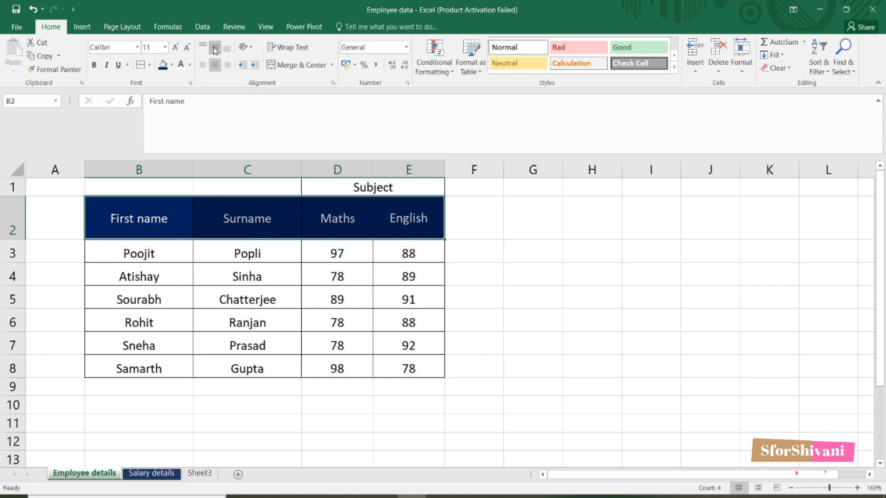
click(511, 279)
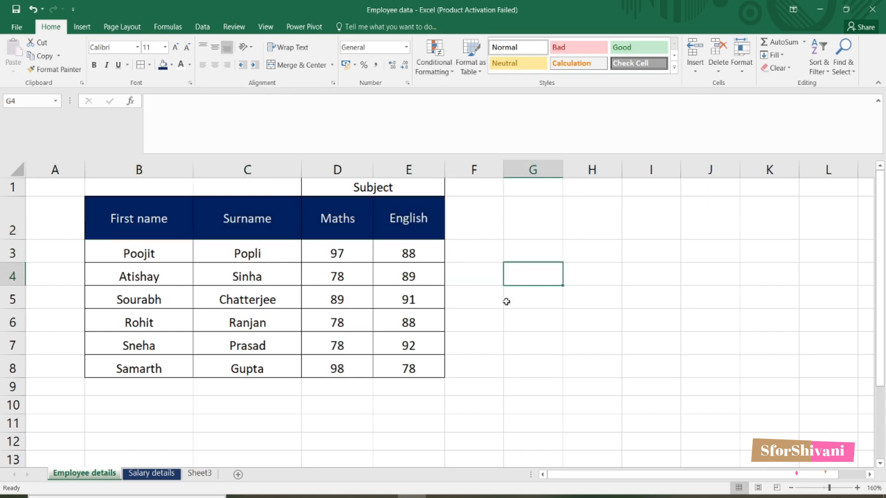
click(61, 221)
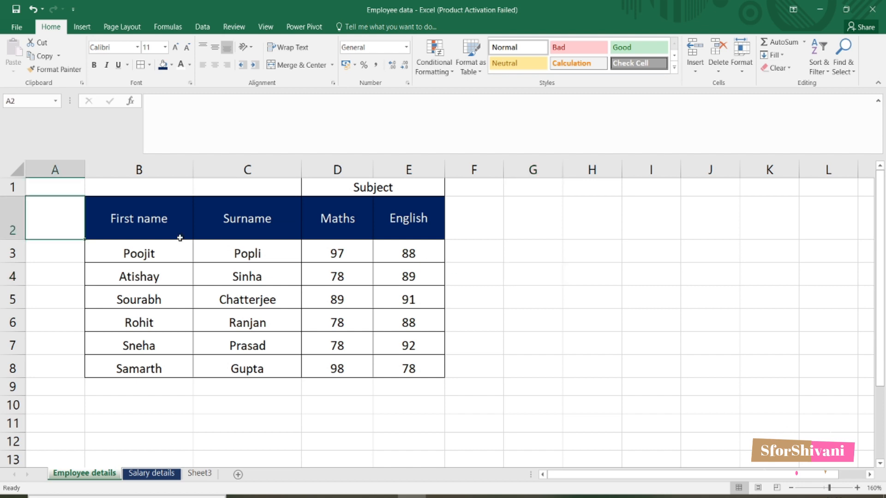
text(S. No.)
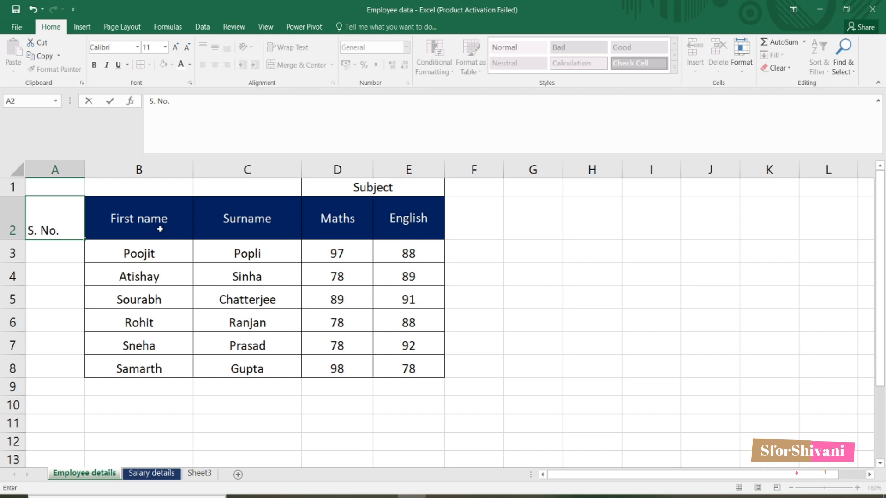
click(83, 254)
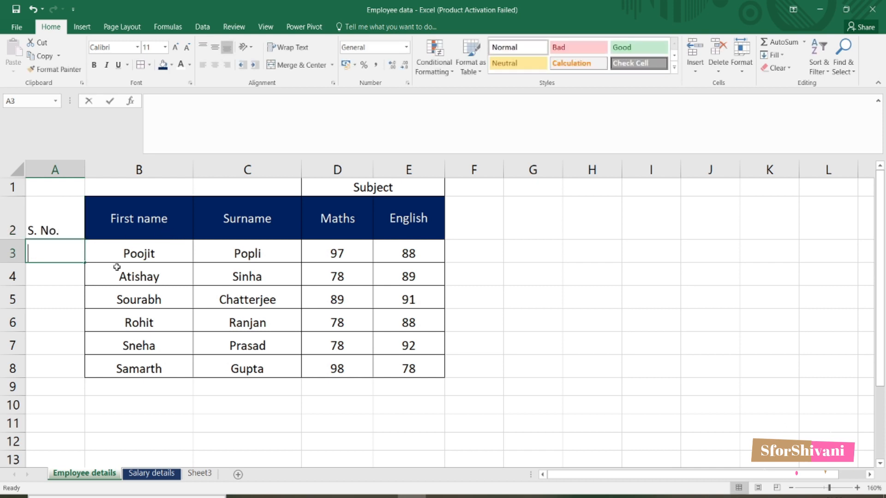
Fill serial numbers 1 to 17 down column A from A3 to A19
text(1)
key(Return)
text(2)
key(Return)
key(Up)
key(Up)
drag(63, 254, 65, 274)
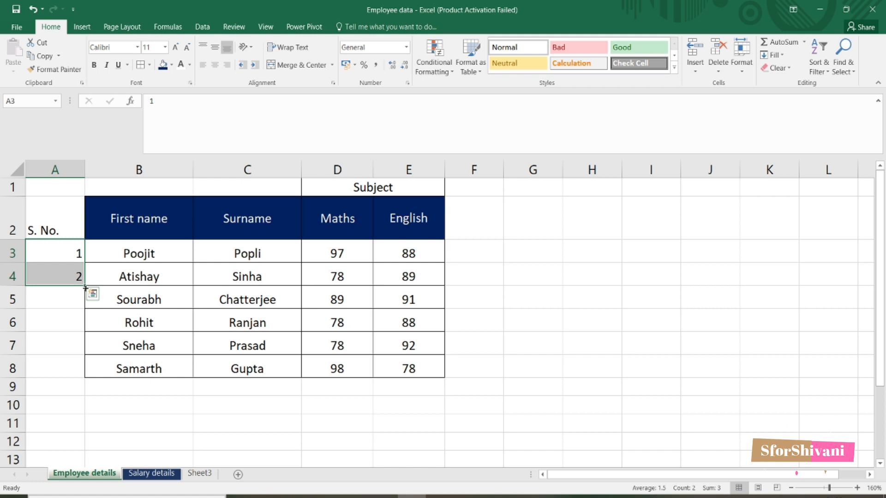
drag(86, 288, 82, 441)
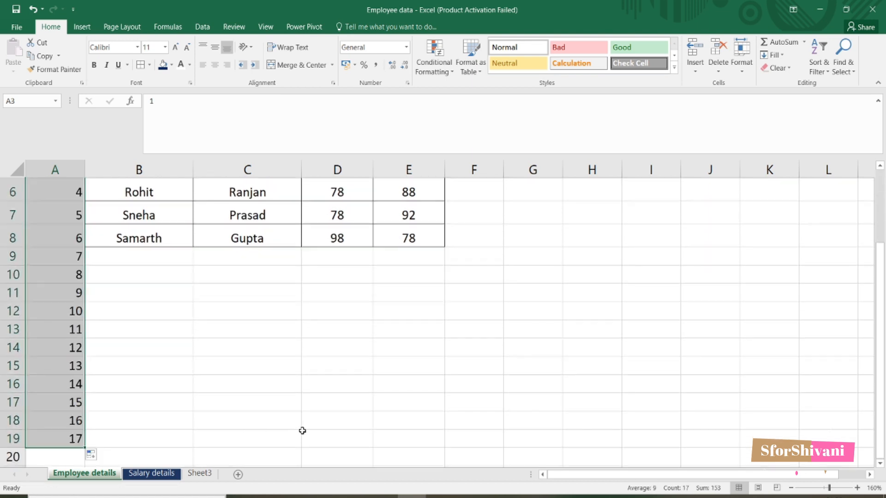
Delete the surplus serial numbers 7–17 from A9:A19
scroll(65, 406, up, 2)
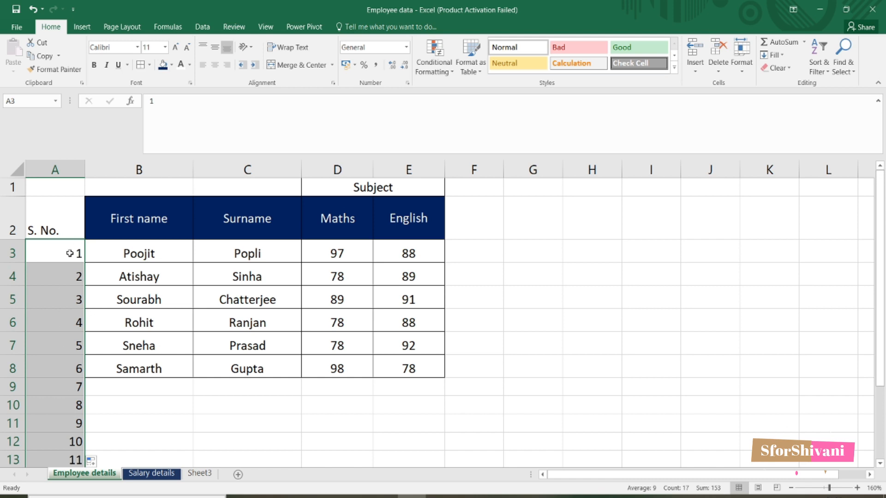
scroll(65, 364, down, 3)
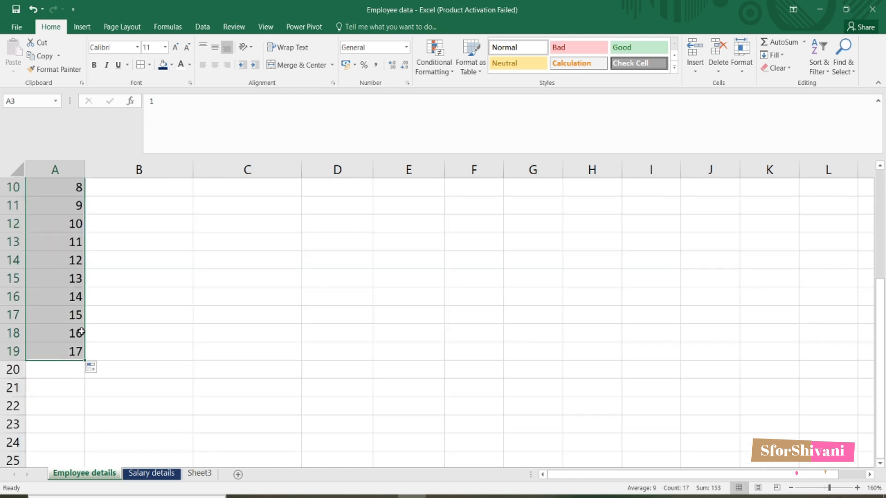
scroll(81, 332, up, 3)
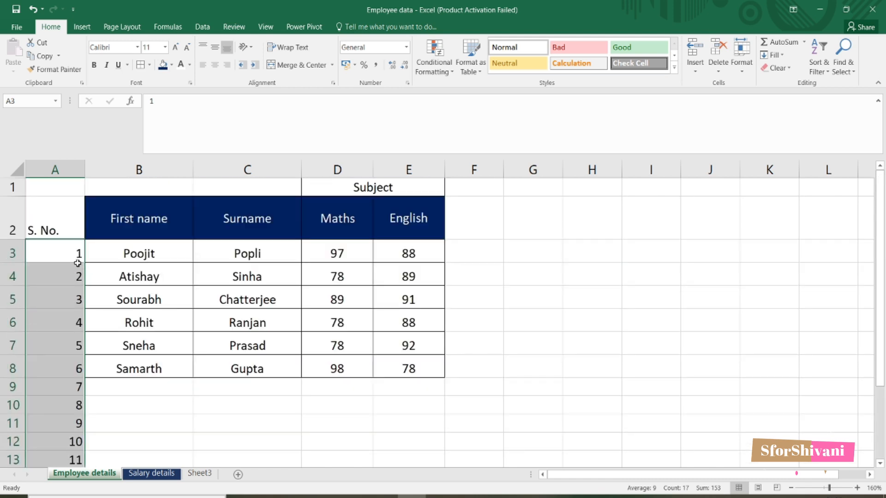
click(60, 267)
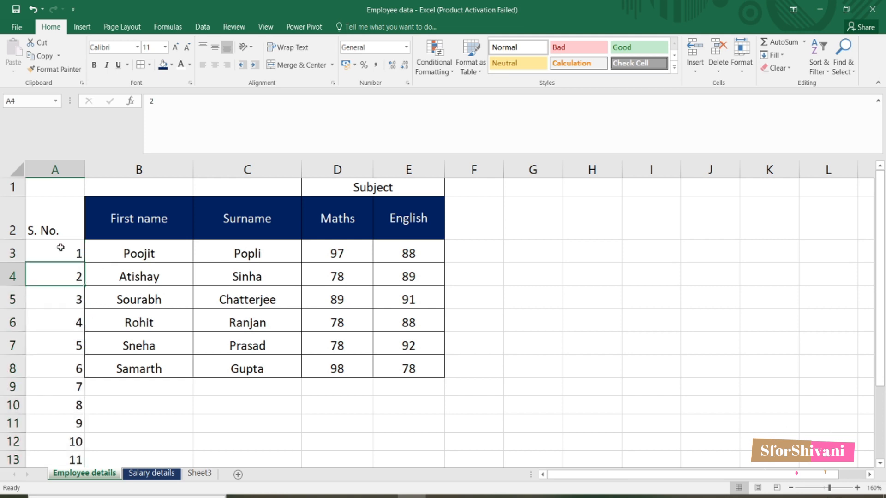
click(61, 248)
scroll(71, 390, down, 1)
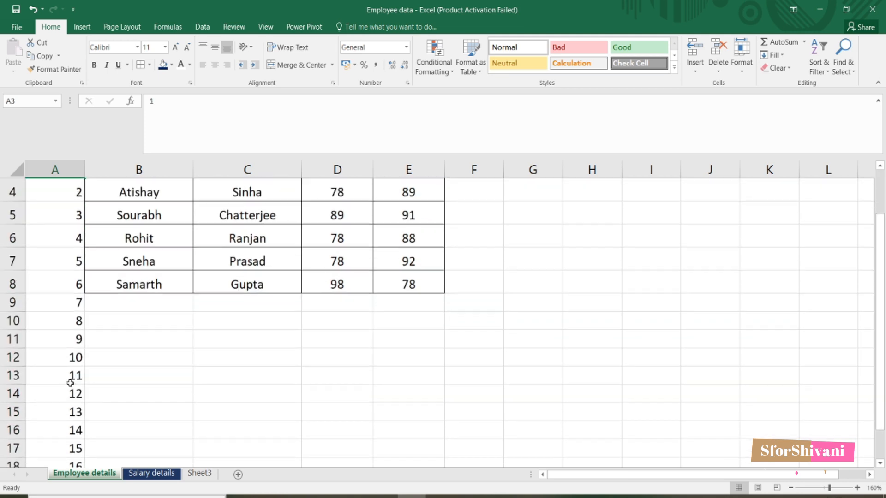
drag(75, 301, 68, 439)
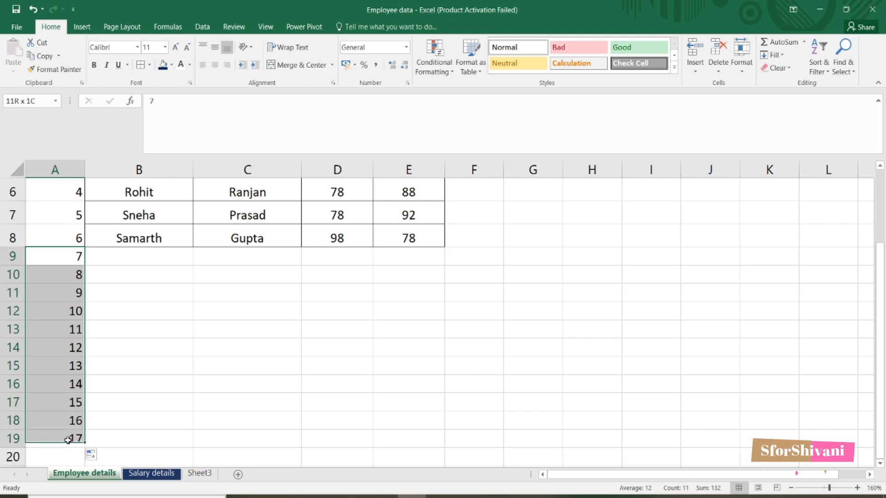
key(Delete)
scroll(68, 415, up, 2)
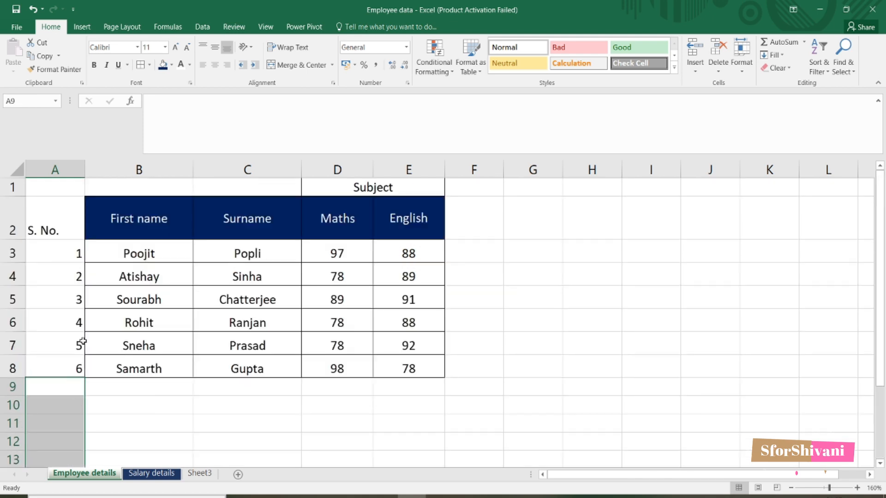
click(93, 235)
click(32, 213)
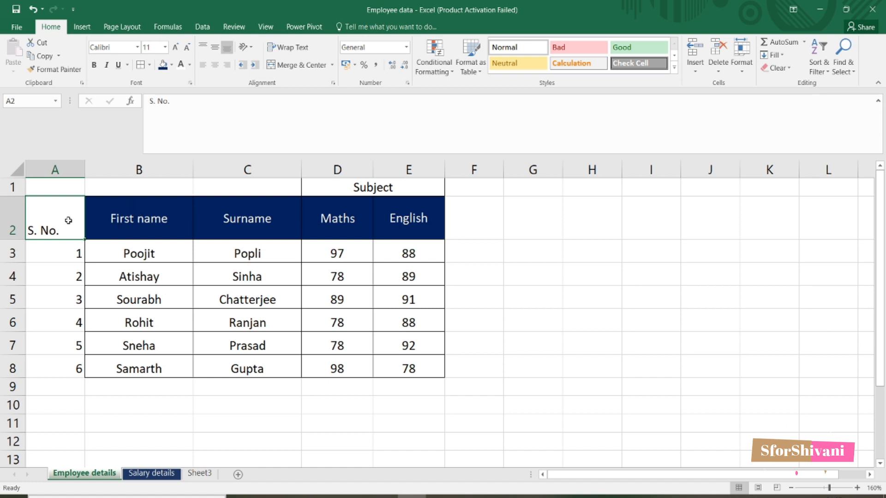
Fill the range B3:E8 with the light blue theme colour
drag(123, 253, 426, 368)
click(171, 65)
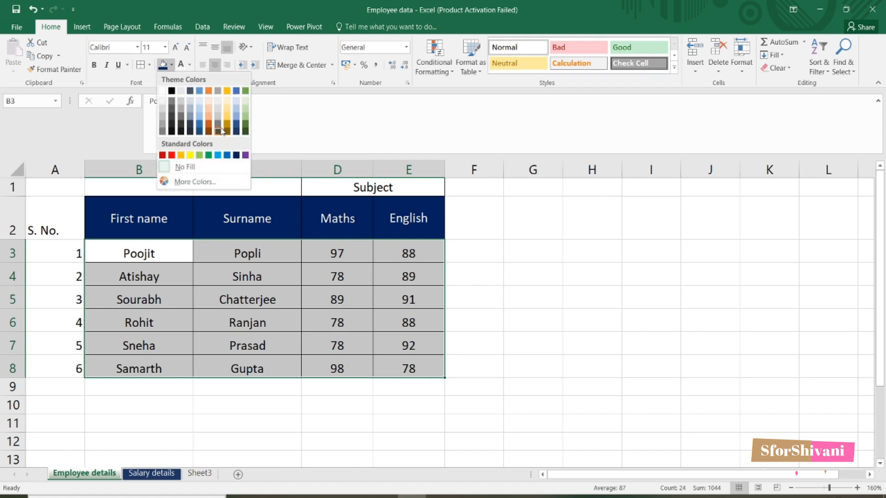
click(199, 107)
click(361, 256)
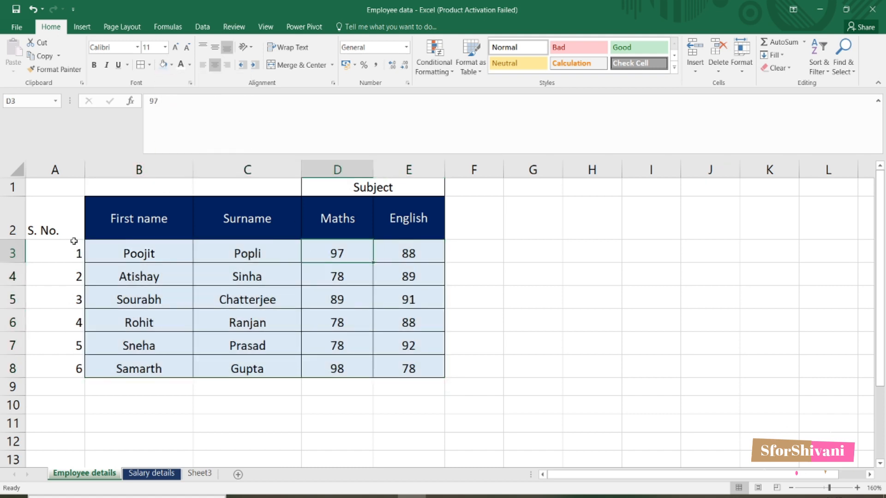
click(67, 227)
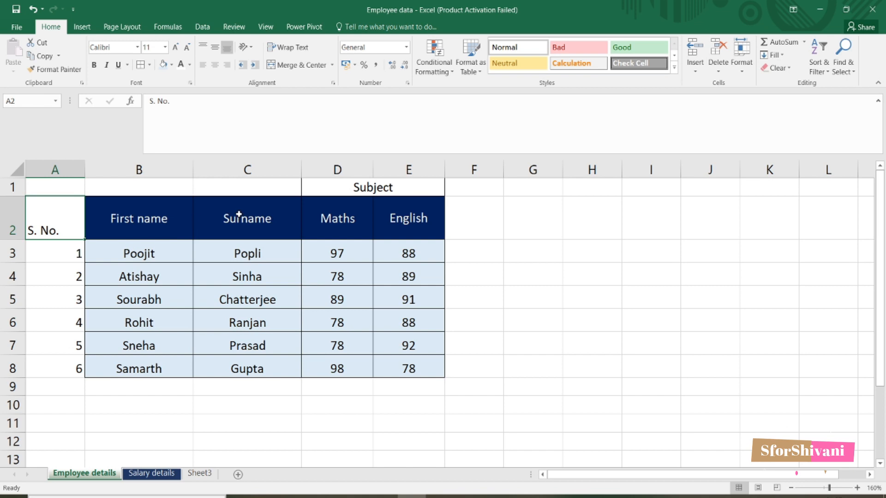
drag(163, 215, 164, 369)
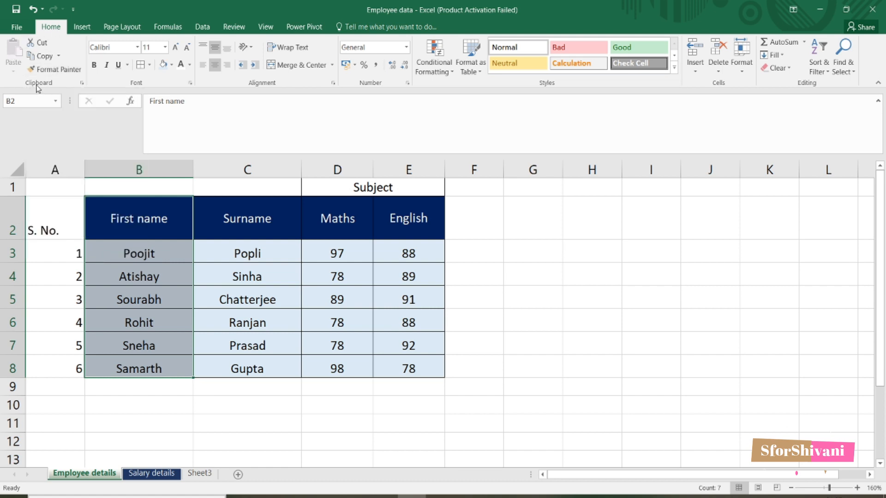
Copy the table's dark blue header and bordered light-blue cell styling onto the S. No. column A2:A8
click(58, 70)
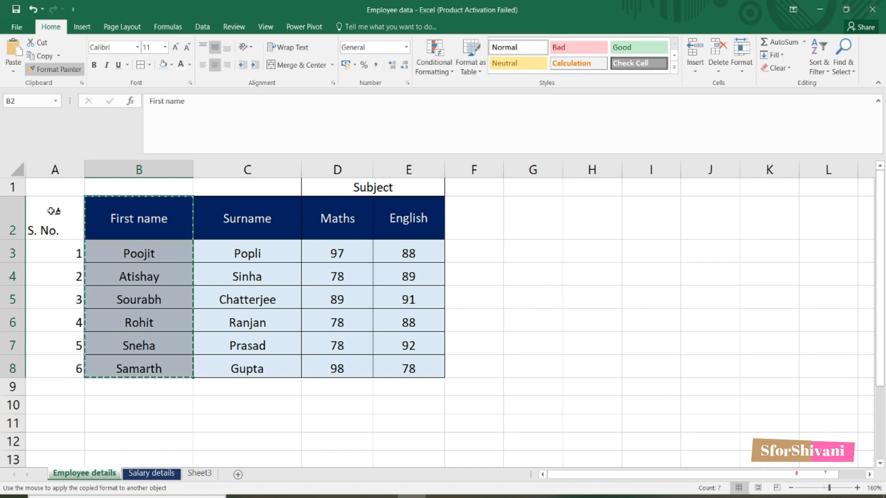
drag(53, 210, 51, 361)
click(509, 248)
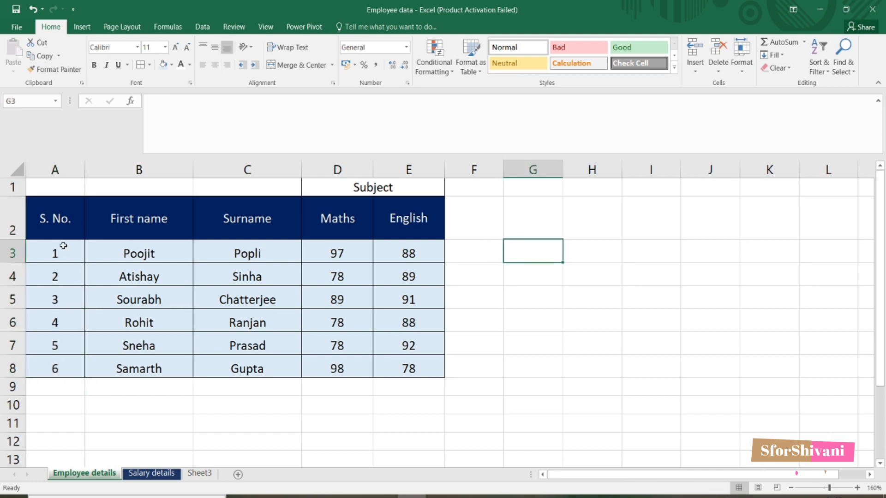
click(42, 381)
drag(78, 248, 67, 364)
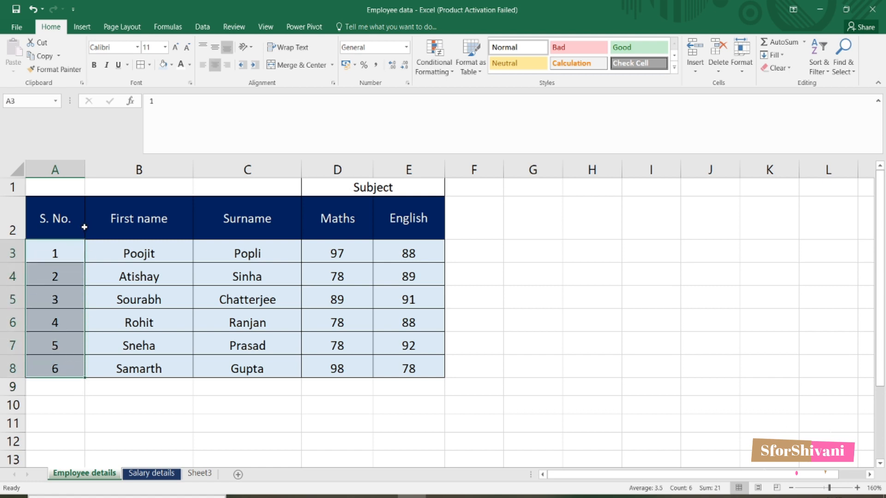
Enter headers Sum of marks, Total marks and Percentage in F2:H2, auto-fitting columns F and G
click(474, 219)
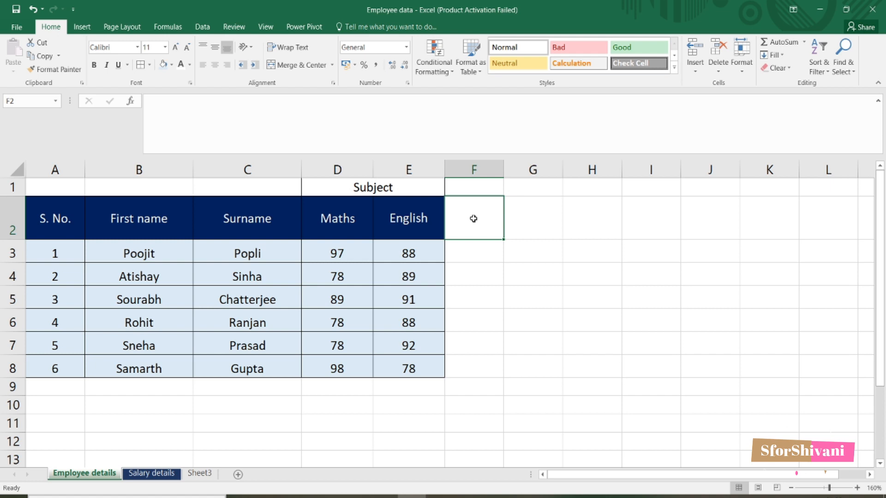
text(Sum)
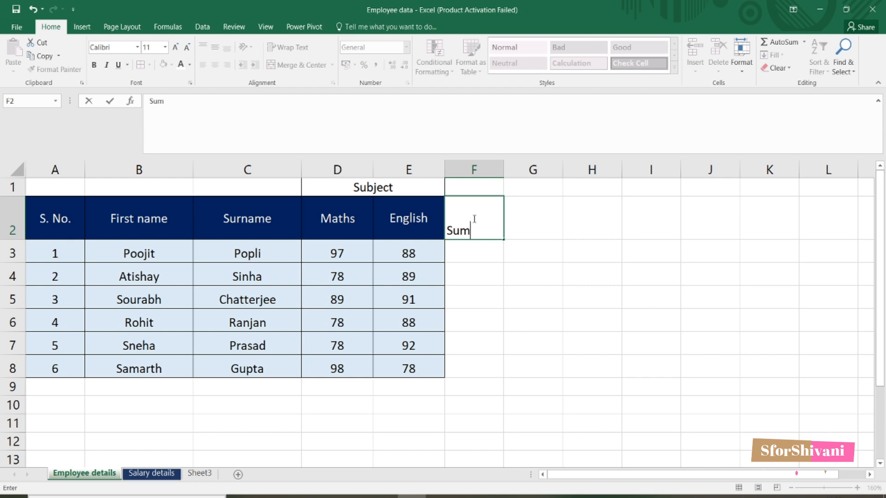
text( of marks)
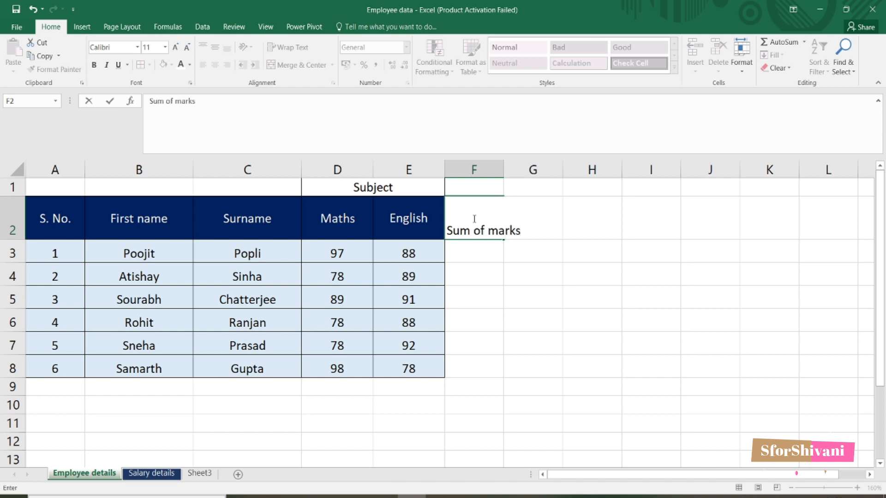
key(Tab)
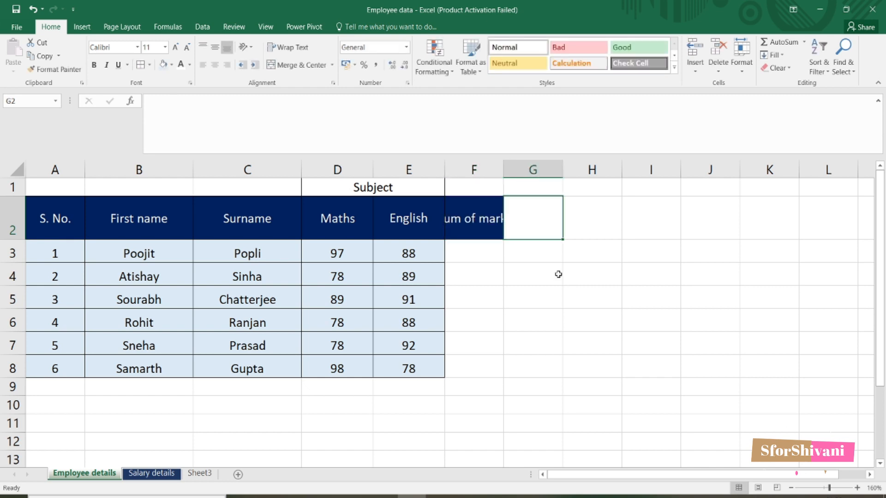
double_click(504, 170)
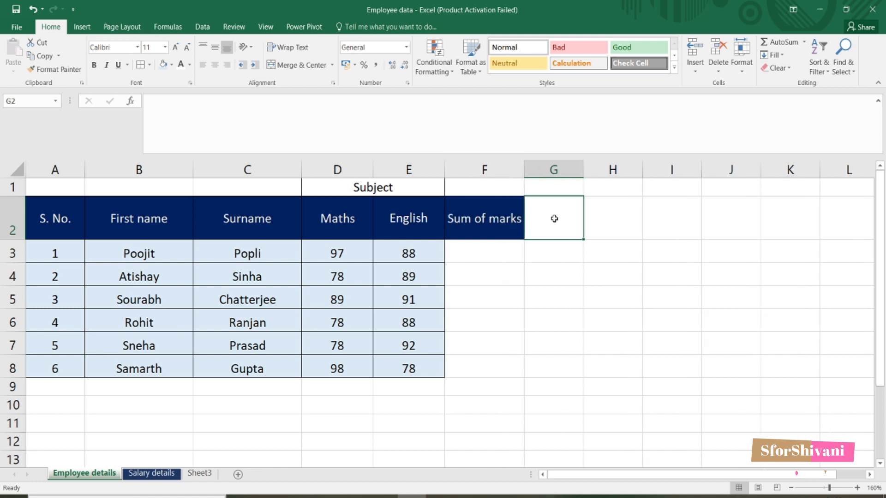
text(Total marks)
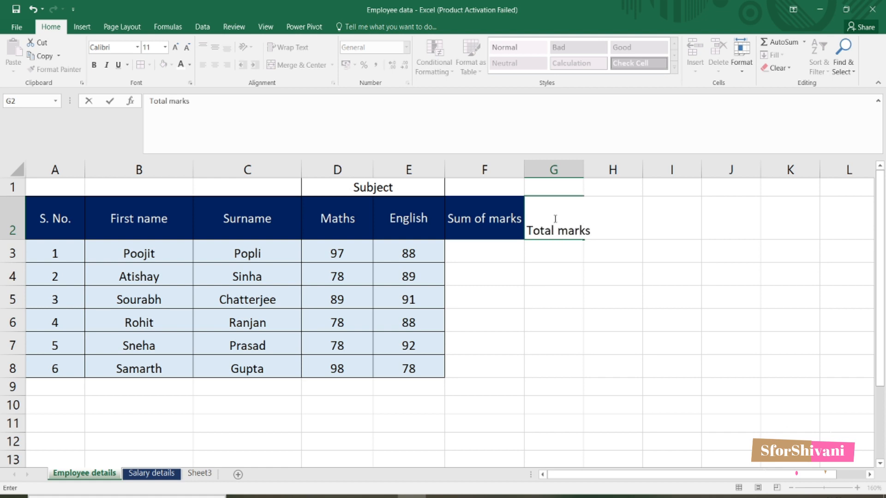
key(Tab)
text(Per)
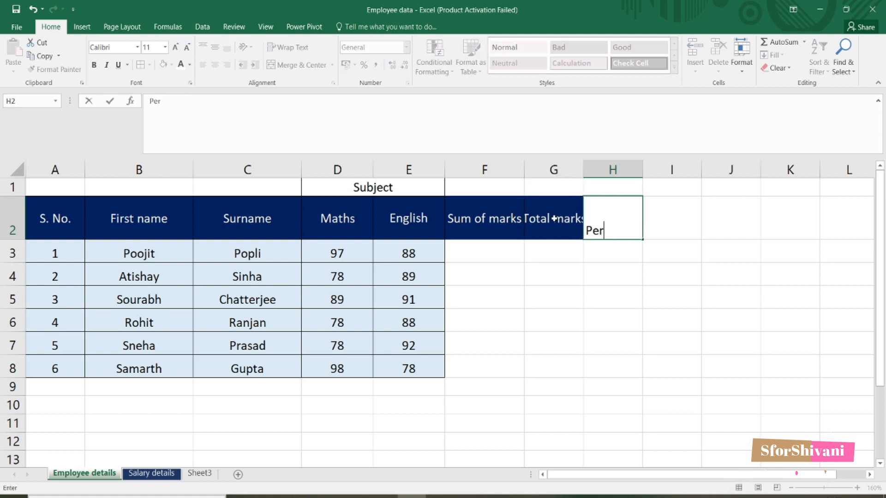
text(centage)
key(Return)
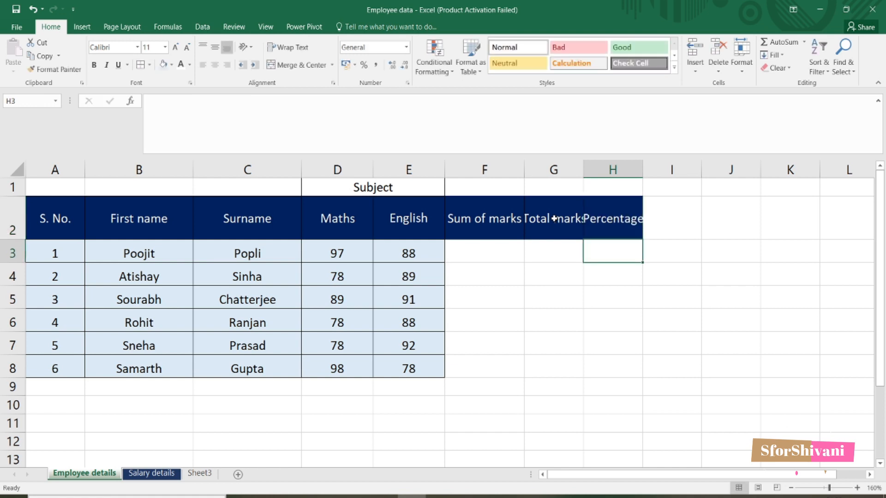
click(485, 253)
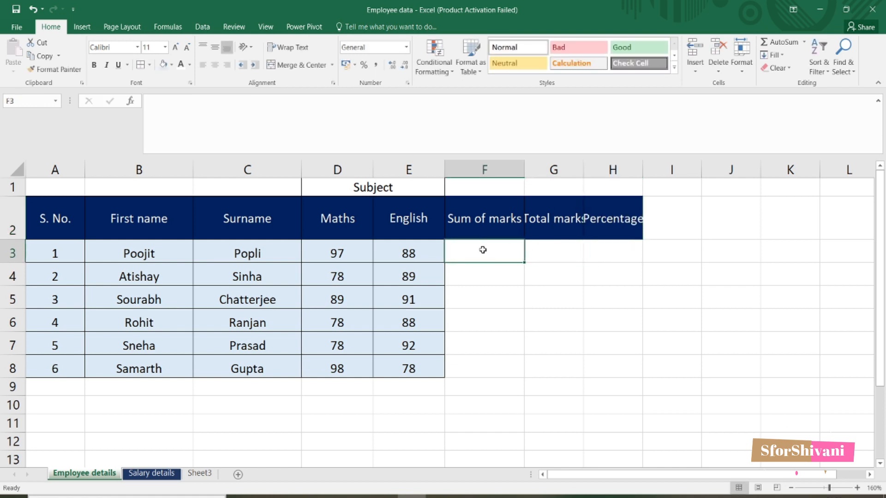
double_click(583, 169)
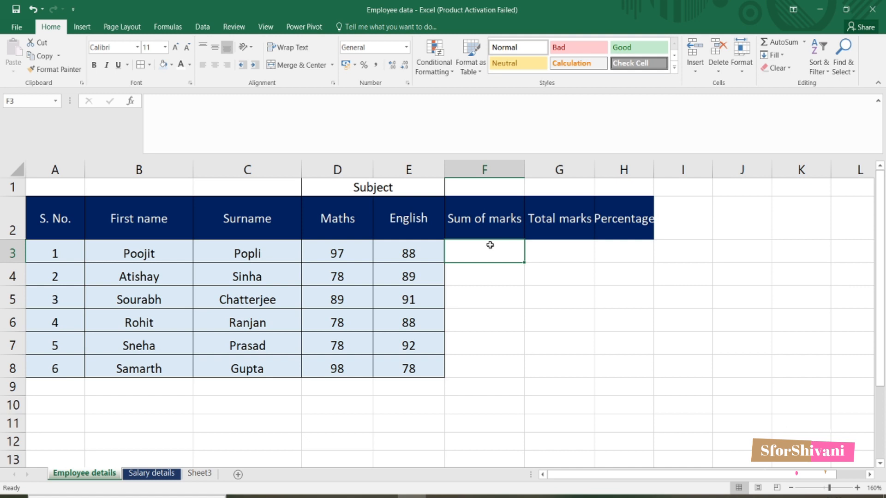
Enter =D3+E3 in F3 to add the first student's Maths and English marks (185)
text(=)
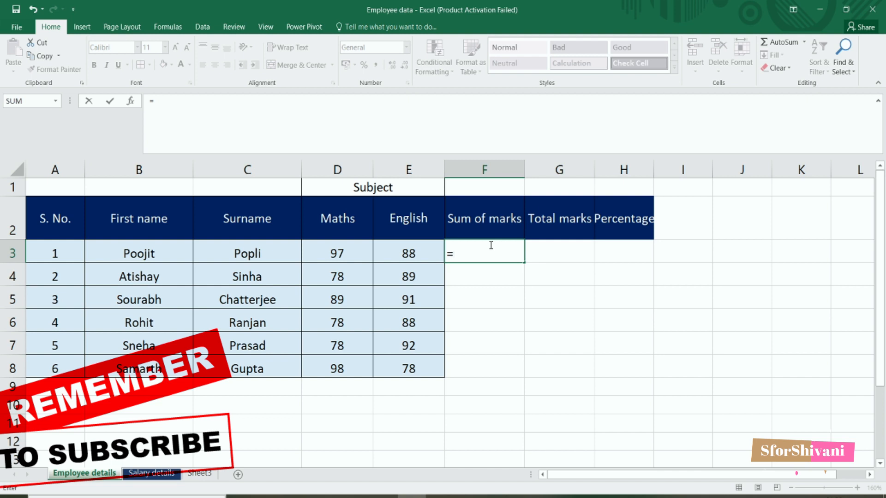
click(332, 251)
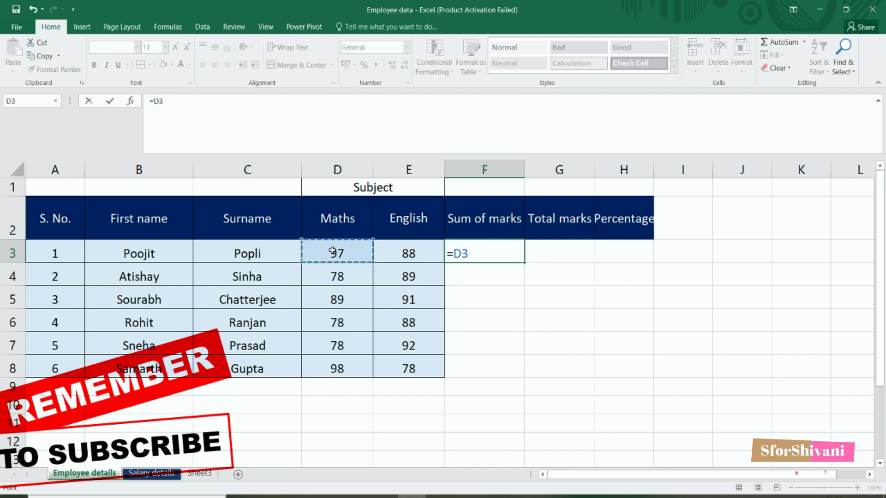
text(+)
click(427, 249)
key(Return)
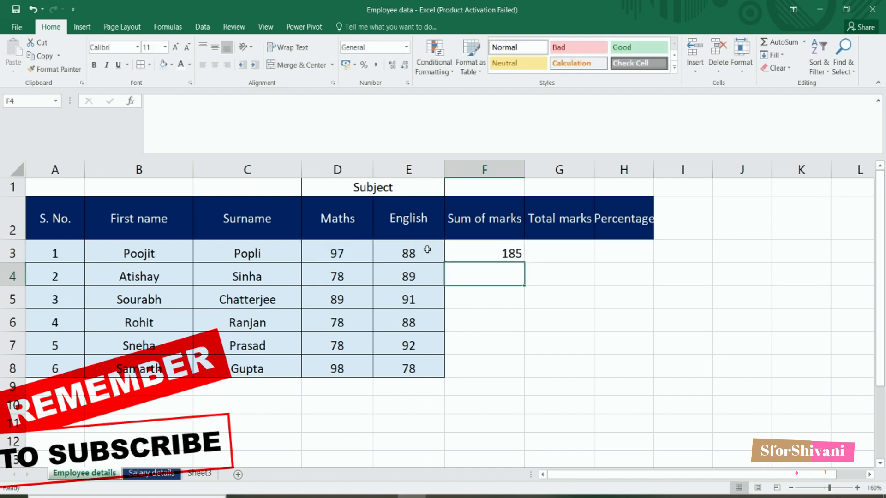
Drag the sum formula down to row 8, then undo the fill
click(494, 250)
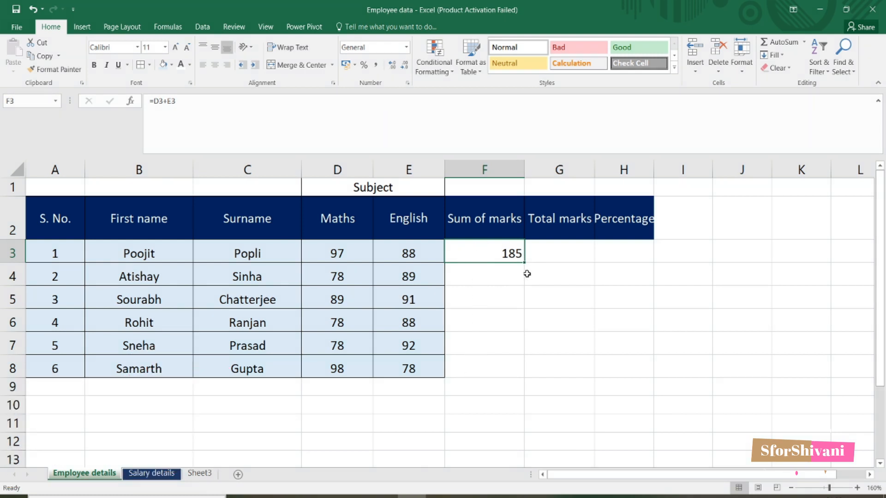
drag(524, 262, 524, 371)
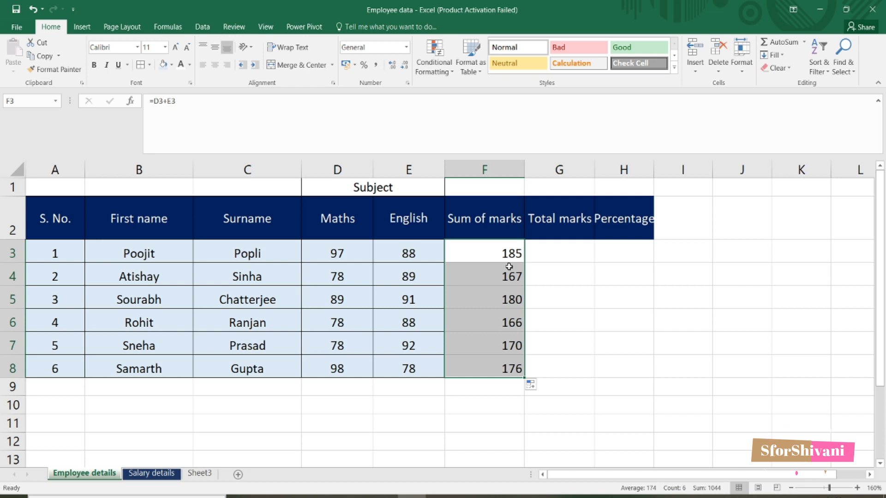
key(ctrl+z)
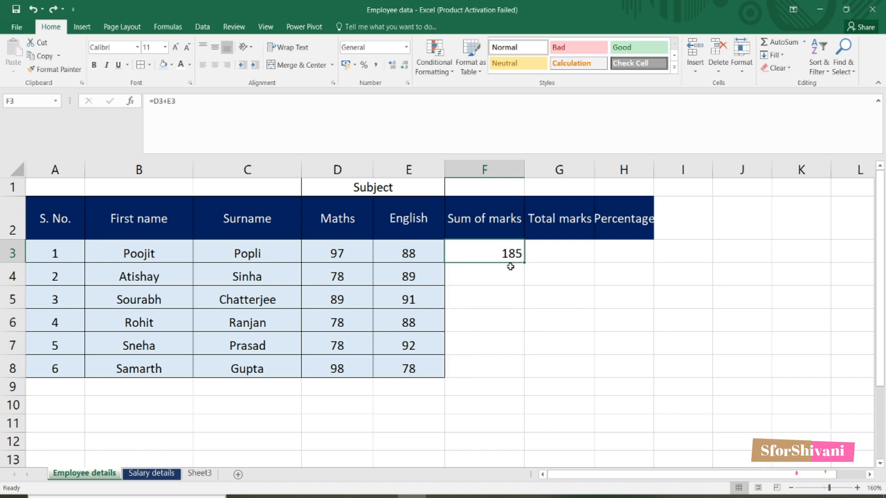
click(401, 258)
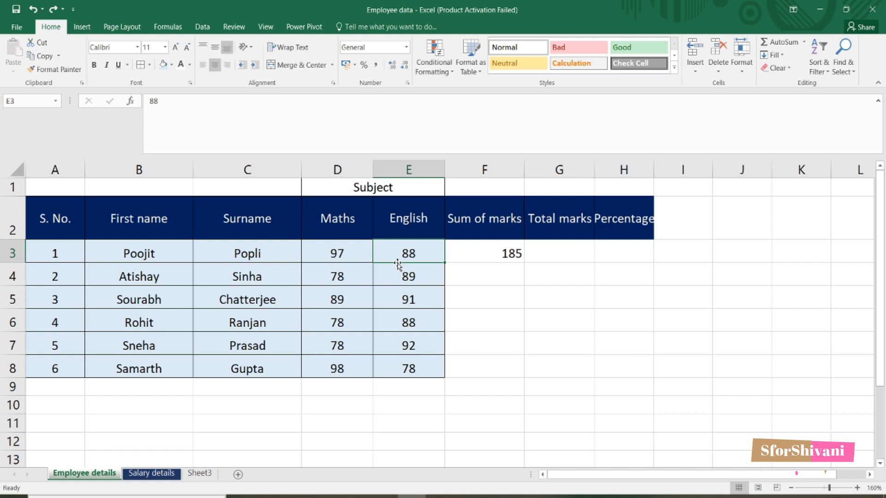
Select F3:F8 with Ctrl+Down and Ctrl+Shift+Up, then fill =D3+E3 down with Ctrl+D
click(522, 257)
mouse_move(522, 263)
mouse_down()
mouse_move(521, 459)
mouse_move(521, 348)
mouse_move(484, 174)
mouse_move(468, 2)
mouse_move(480, 157)
mouse_move(510, 198)
mouse_move(500, 251)
mouse_move(507, 253)
mouse_up()
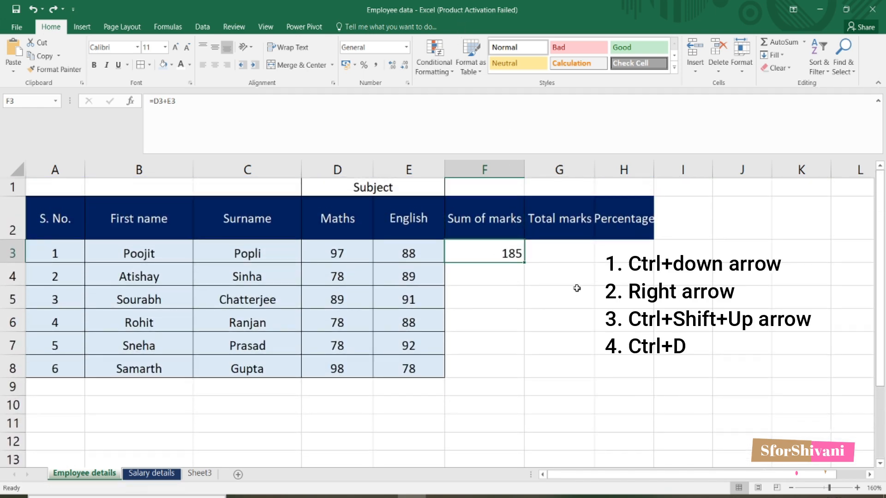
click(573, 253)
click(442, 251)
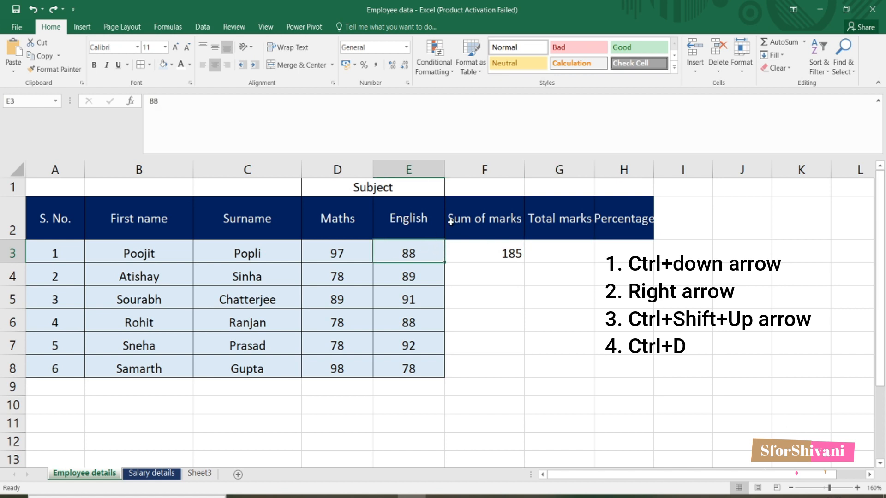
click(428, 277)
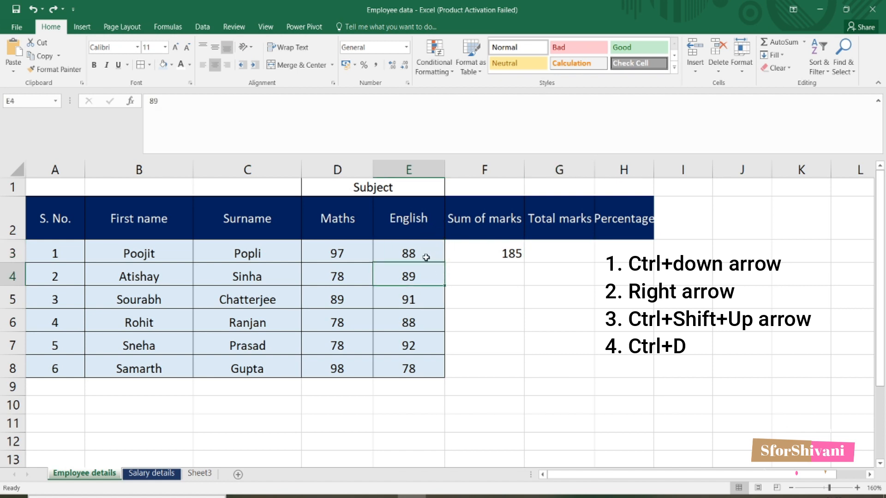
click(425, 258)
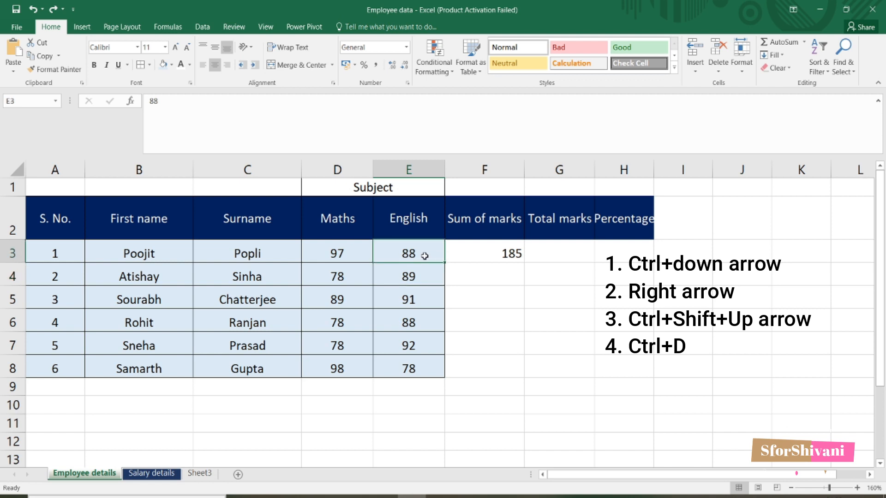
key(Right)
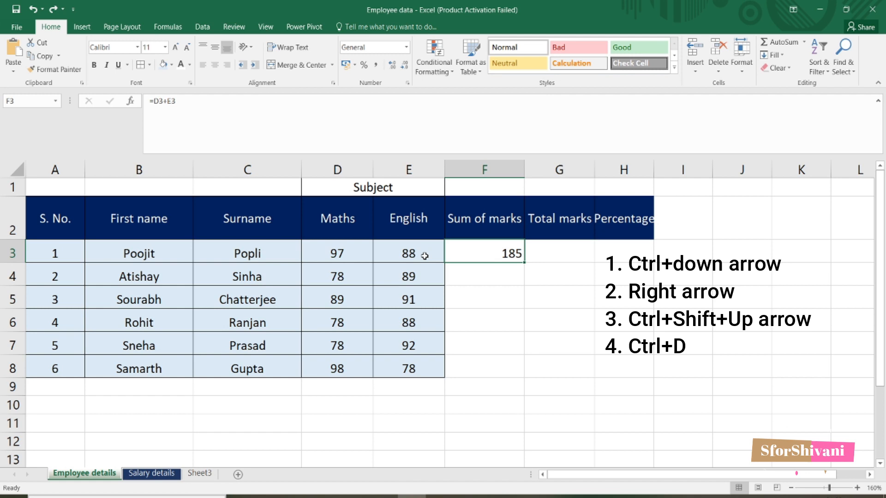
click(424, 255)
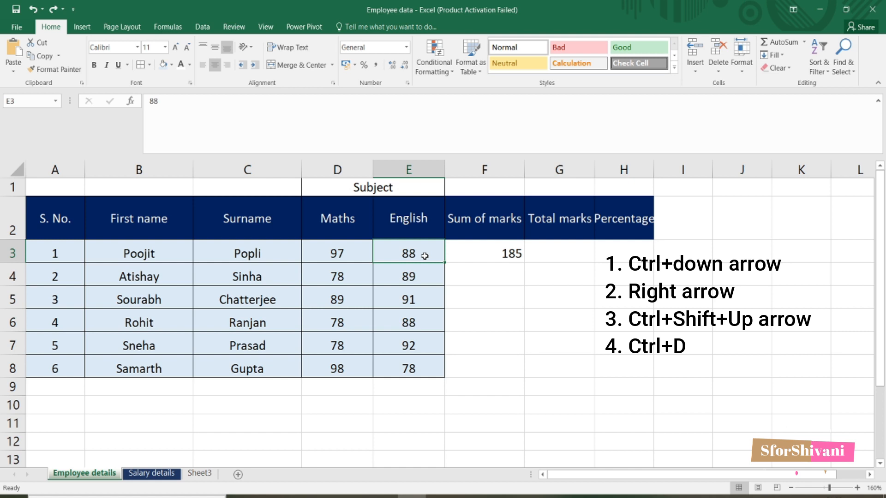
key(ctrl+Down)
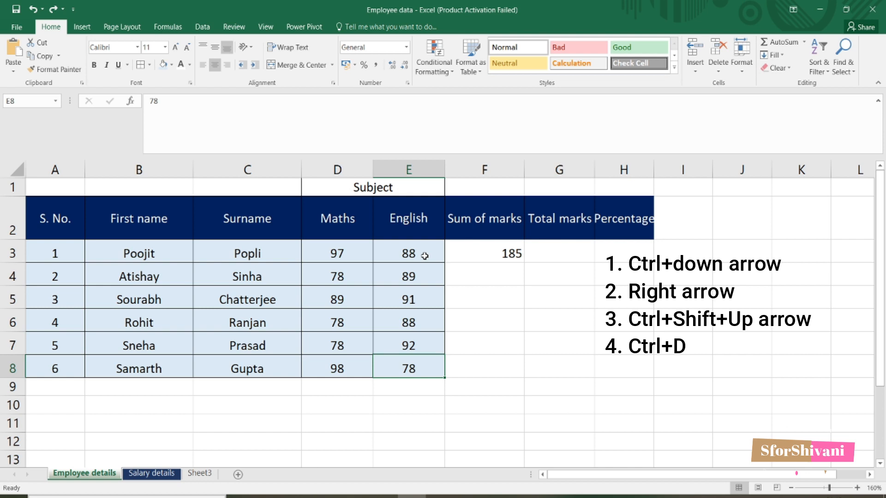
key(Right)
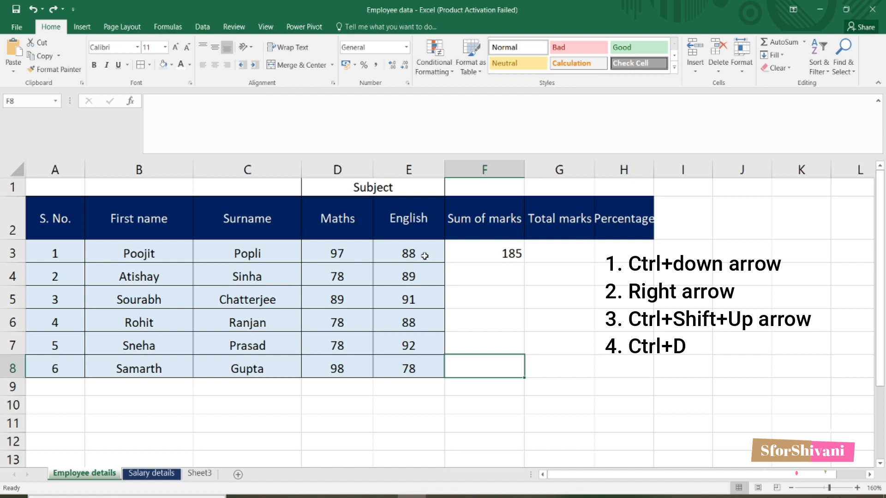
key(ctrl+shift+Up)
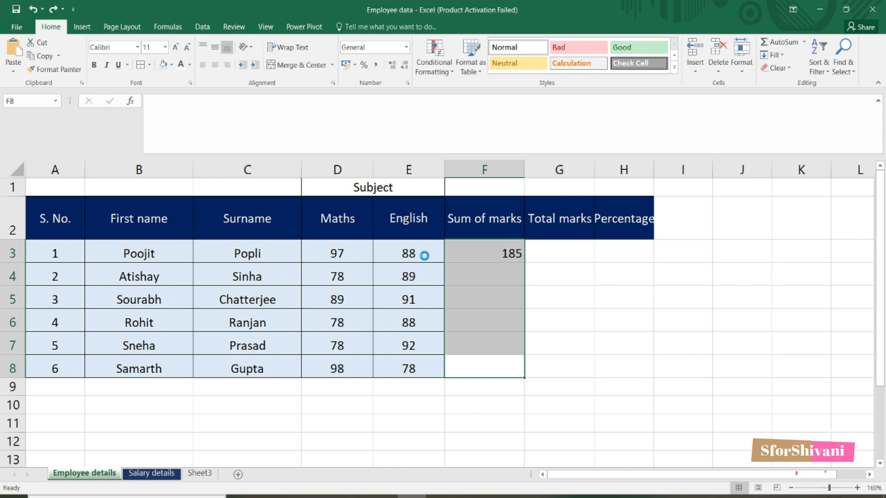
key(ctrl+d)
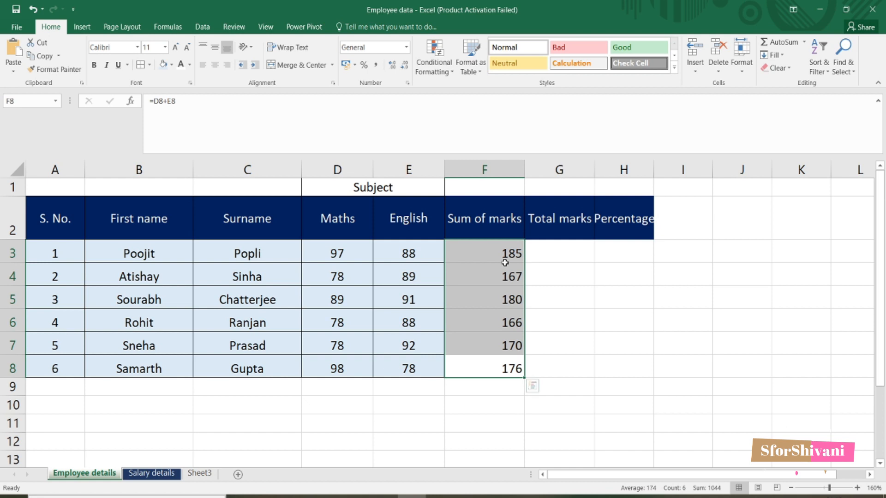
Check the filled sums 185, 167, 180, 166, 170 and 176 in F3:F8
click(538, 252)
click(502, 251)
click(514, 273)
click(512, 300)
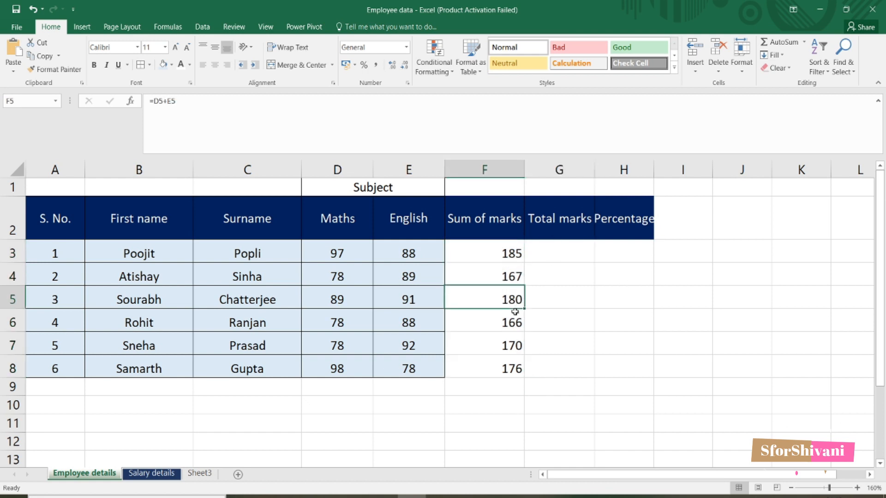
click(510, 369)
Enter 200 in G3 and fill it down the whole Total marks column
click(576, 209)
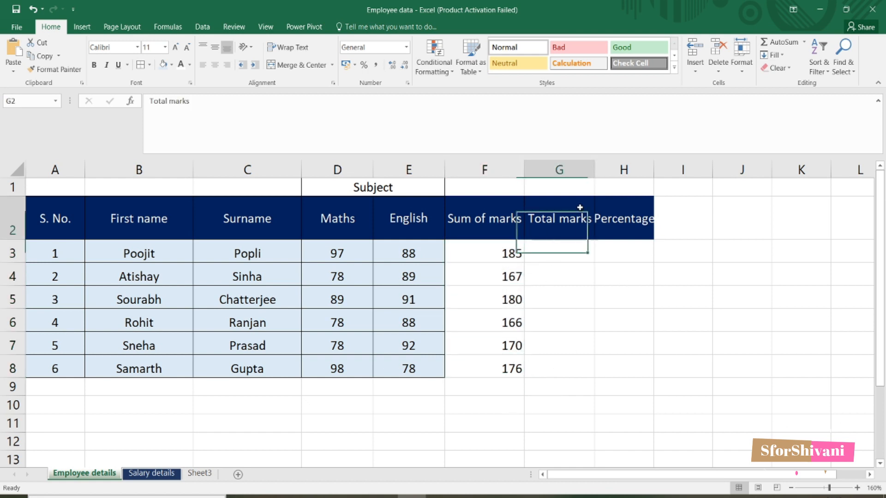
click(570, 246)
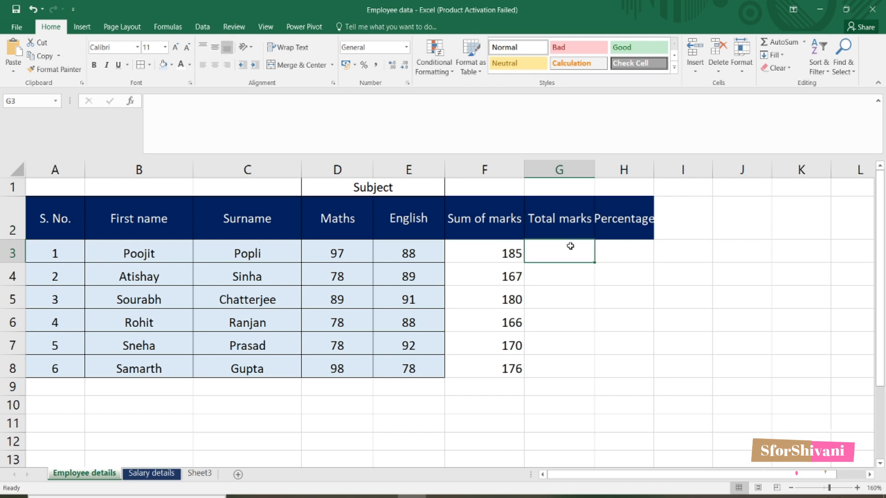
text(200)
key(Return)
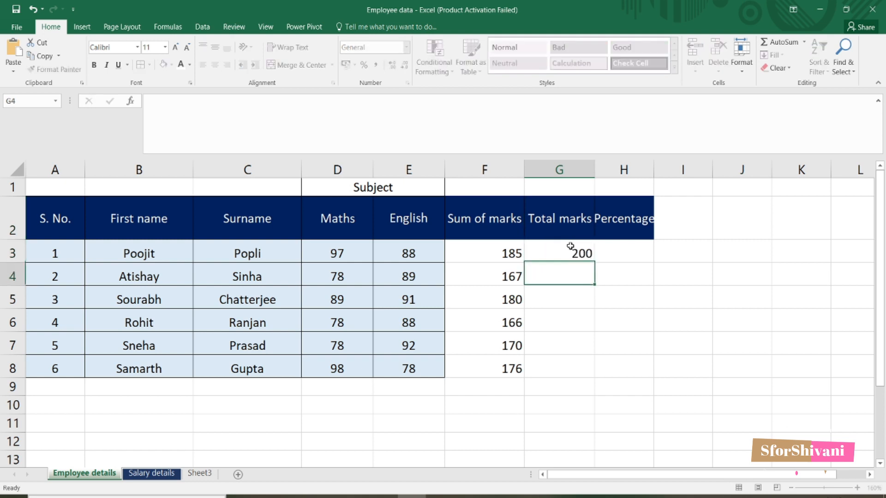
click(570, 246)
double_click(594, 263)
Enter =F3/G3 in H3 and fill it down, giving percentages 0.925 to 0.88
click(623, 247)
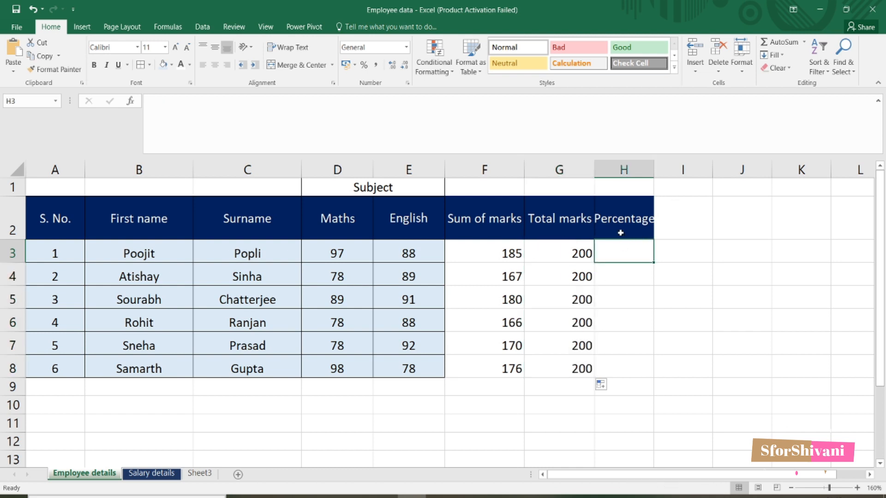
text(=)
click(509, 255)
text(/)
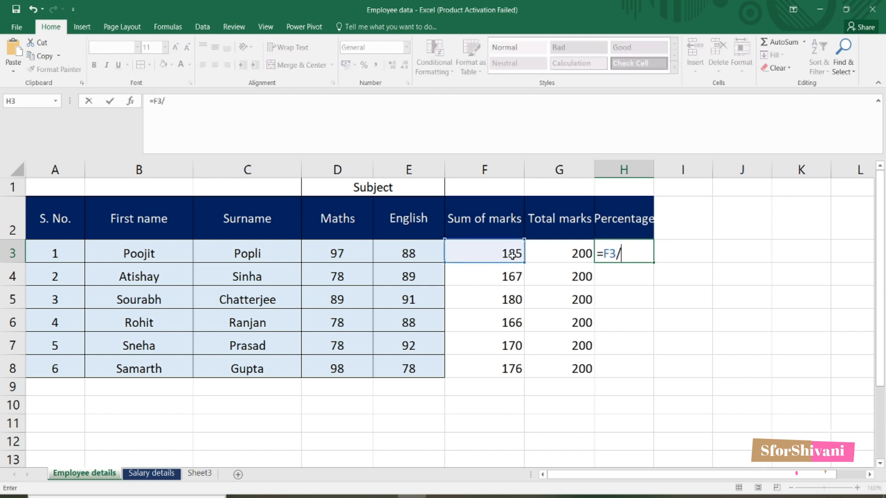
click(575, 254)
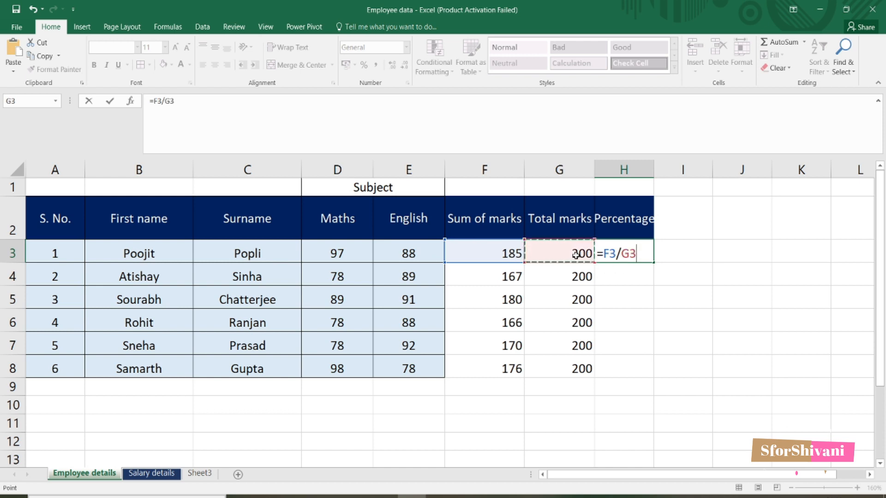
key(Return)
click(621, 254)
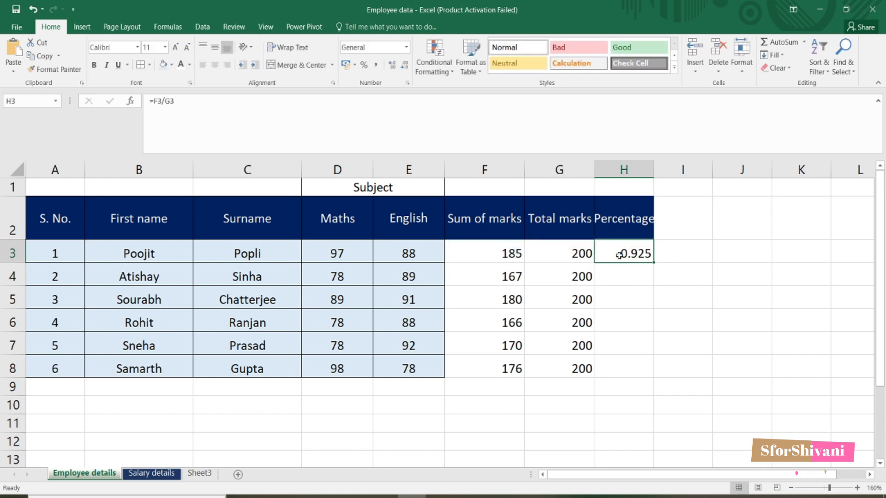
double_click(653, 263)
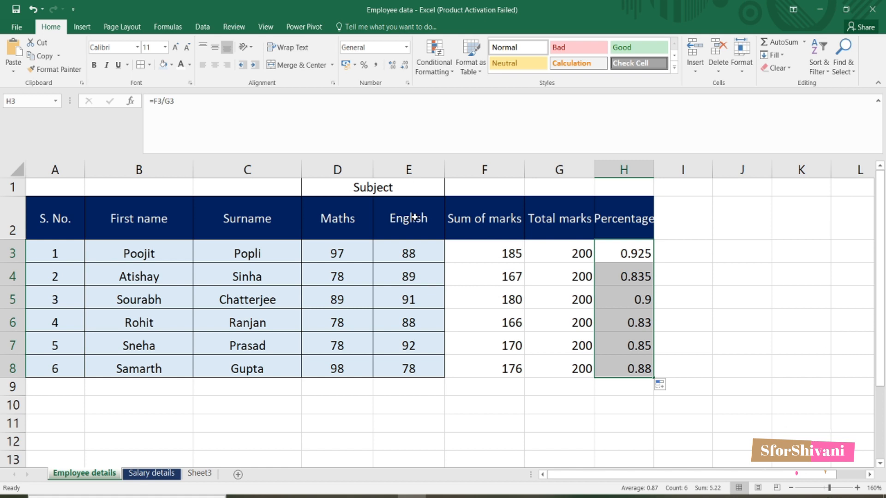
Copy the English column's header and cell styling onto the new columns F2:H8
drag(421, 228, 411, 369)
click(57, 70)
mouse_move(470, 217)
mouse_down()
mouse_move(637, 316)
mouse_move(643, 369)
mouse_up()
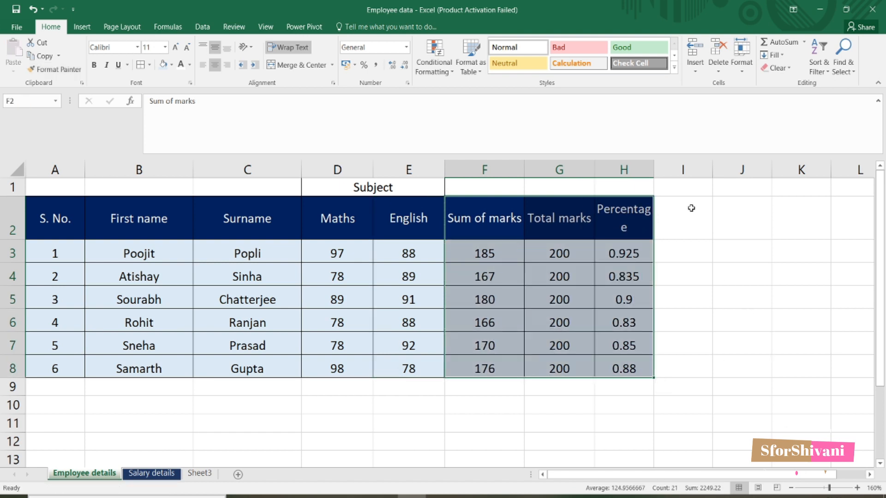
Widen column H so the Percentage header fits, then select the six percentage values
double_click(653, 167)
drag(654, 166, 666, 170)
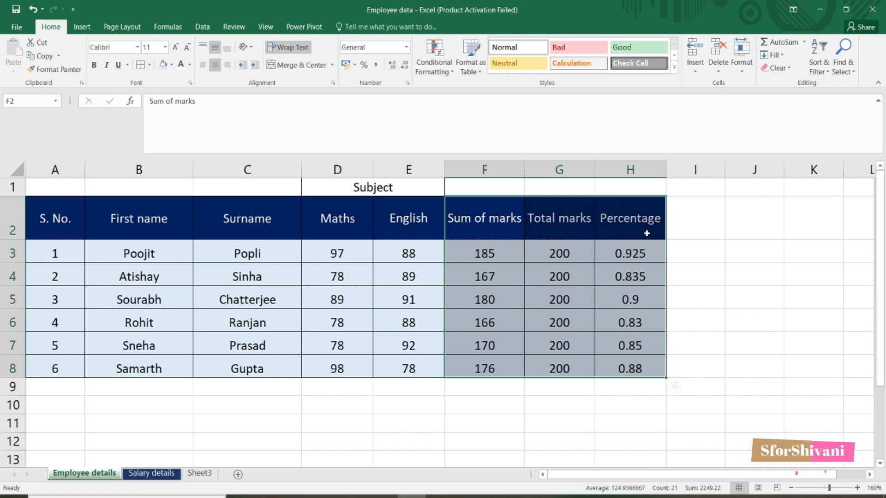
click(672, 253)
drag(639, 253, 637, 365)
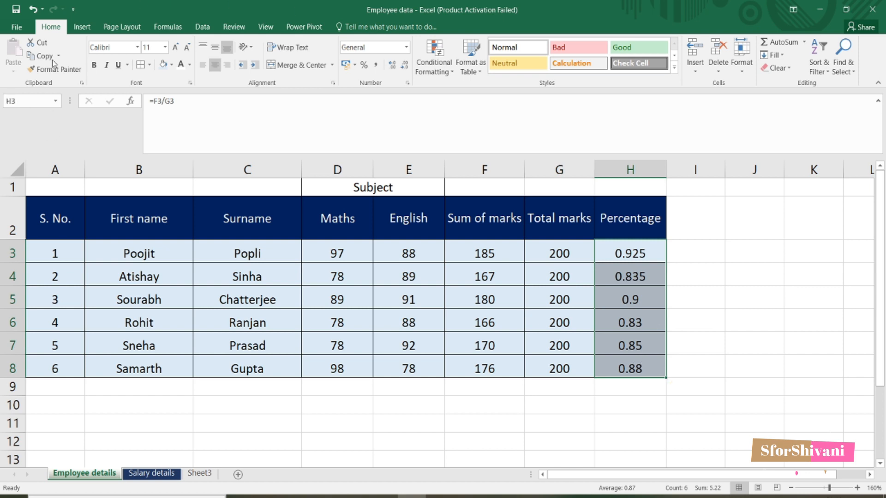
Format H3:H8 as percentages with two decimals, such as 92.50%
click(363, 65)
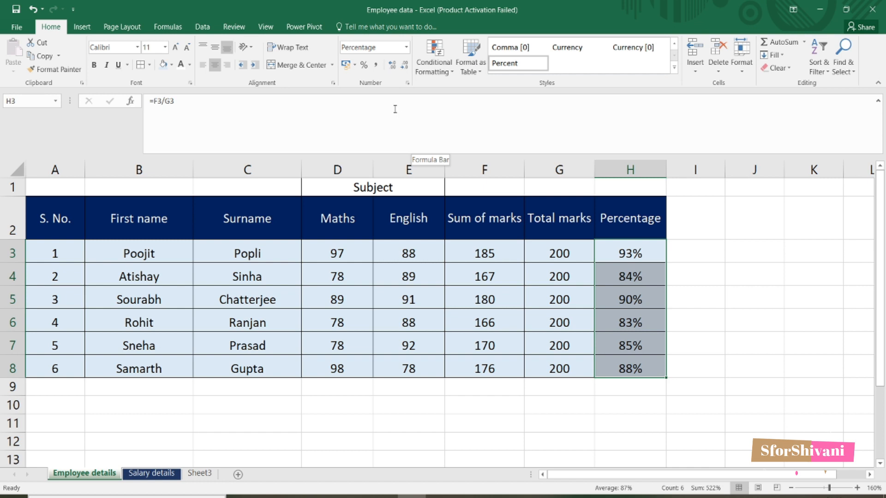
click(392, 66)
click(392, 66)
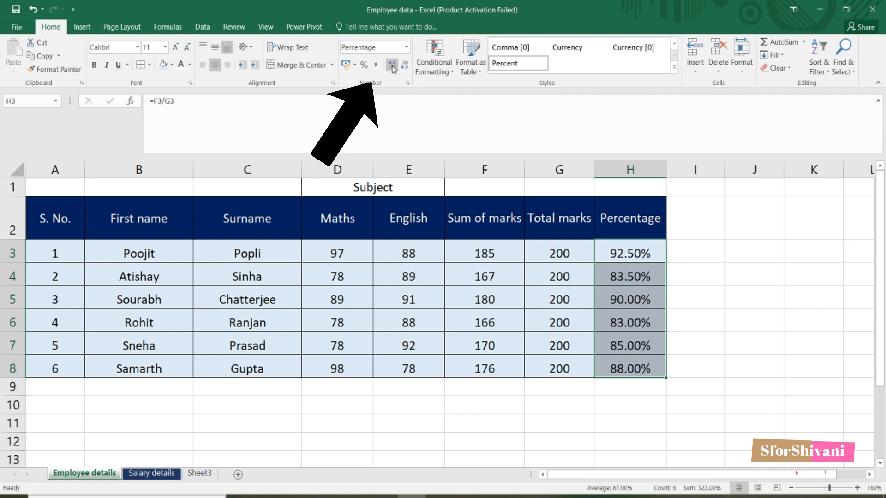